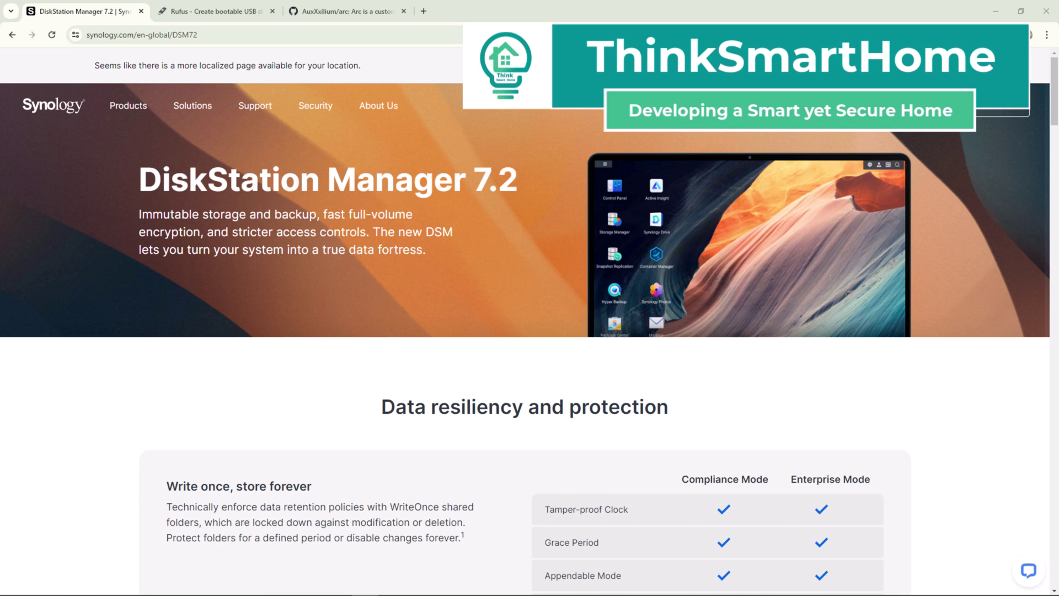
scroll(517, 331, "down", 3)
scroll(518, 332, "down", 3)
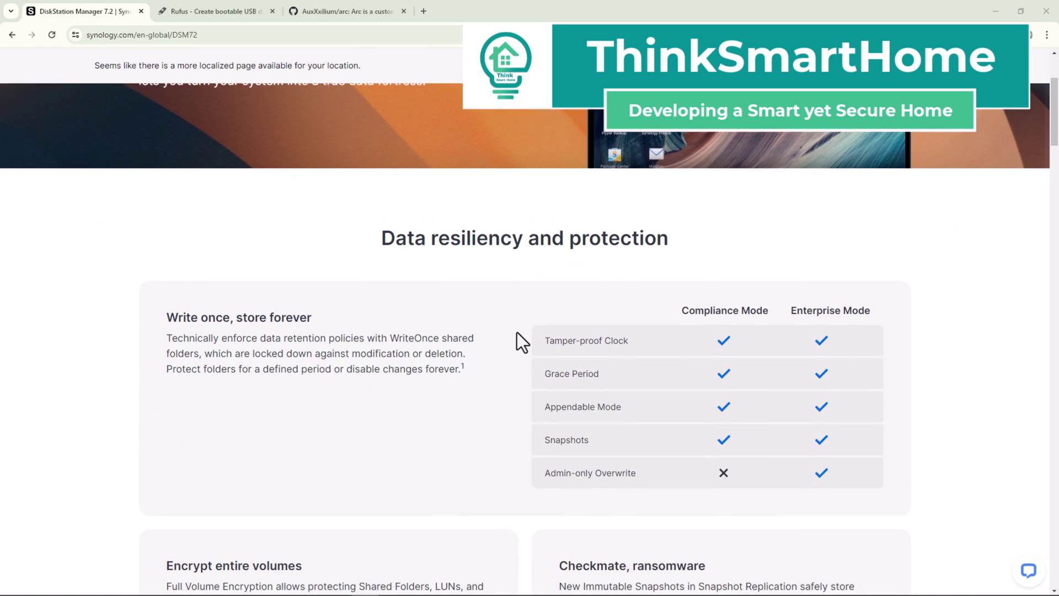
scroll(517, 333, "down", 3)
scroll(518, 332, "down", 1)
scroll(517, 332, "down", 1)
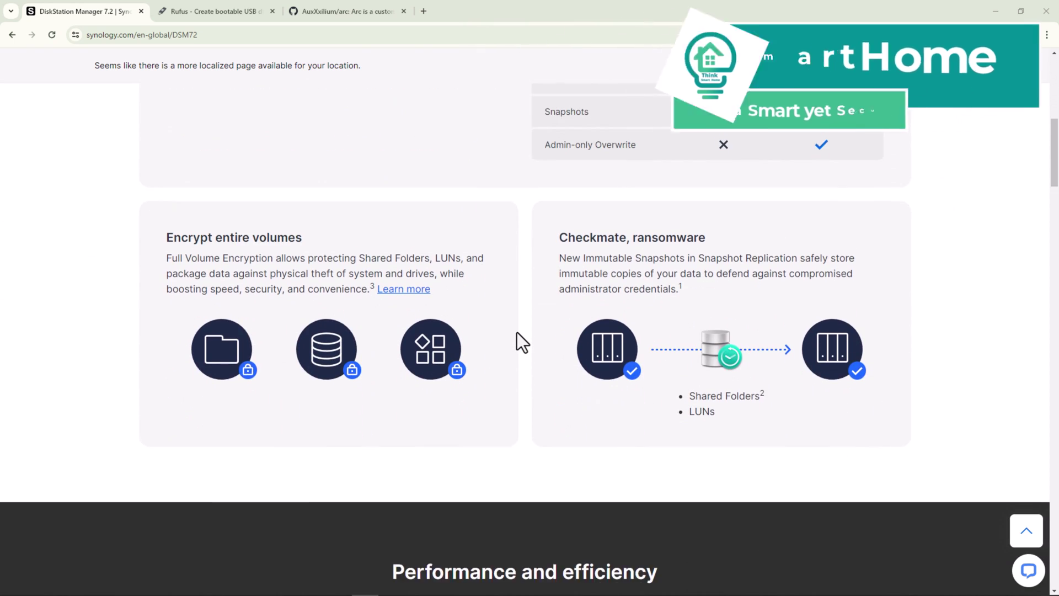
scroll(517, 332, "down", 1)
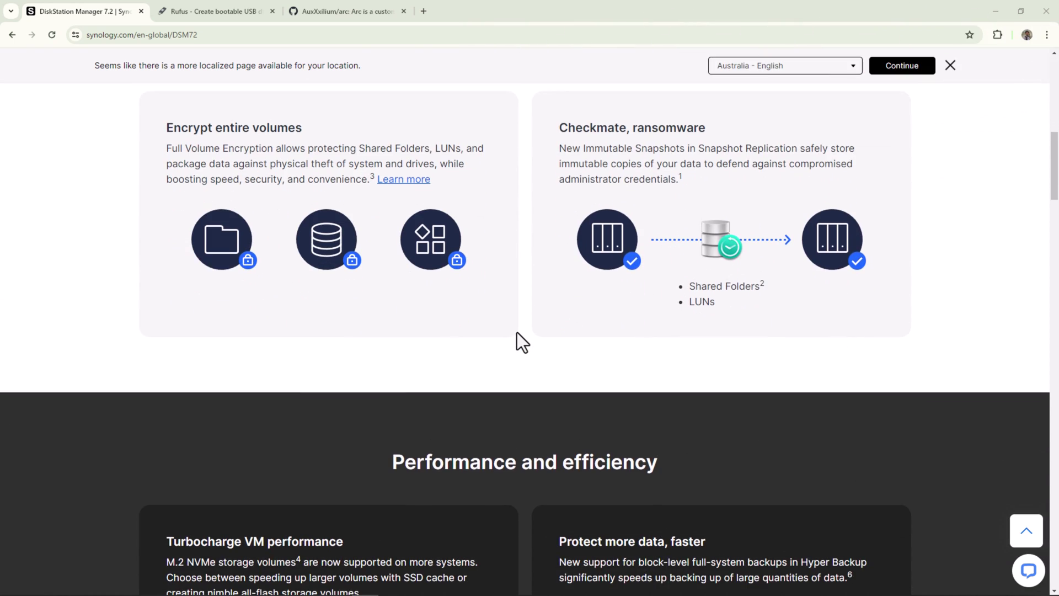
scroll(518, 332, "down", 1)
scroll(517, 333, "down", 2)
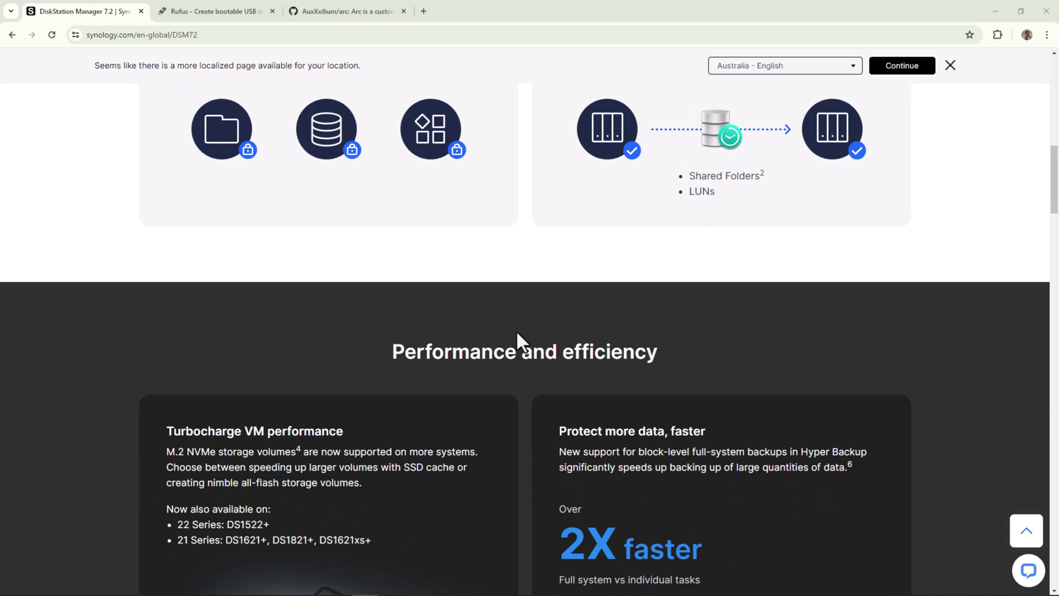
scroll(516, 331, "down", 1)
scroll(516, 330, "down", 1)
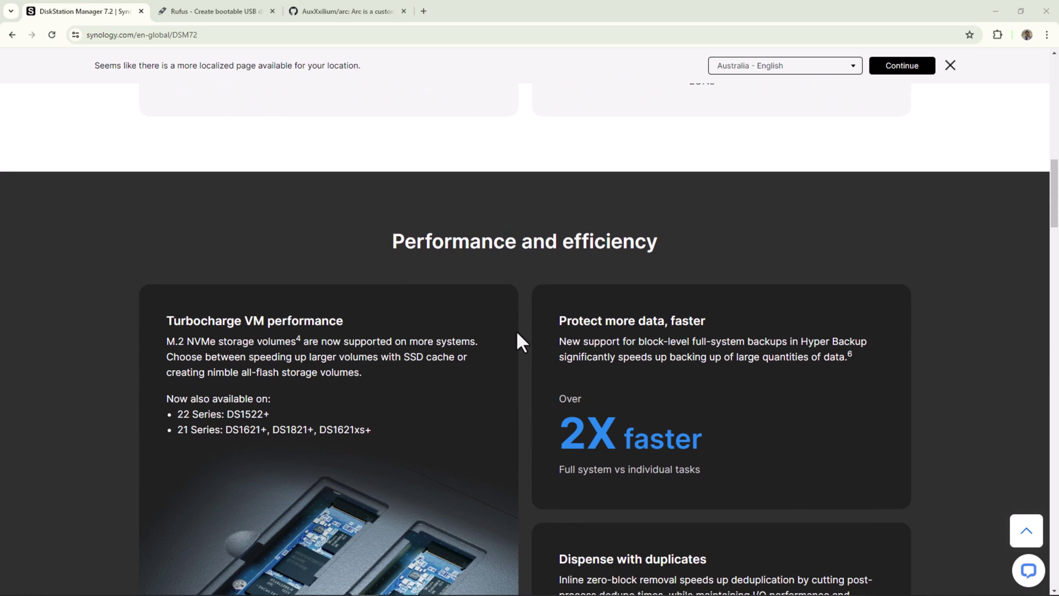
scroll(516, 330, "down", 1)
scroll(516, 331, "down", 1)
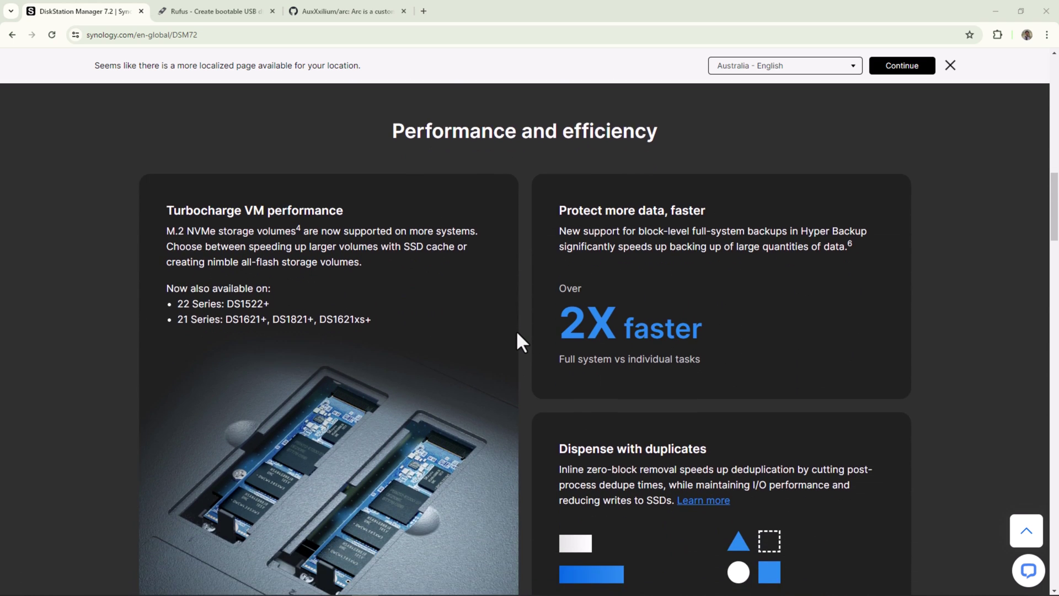
scroll(515, 330, "down", 1)
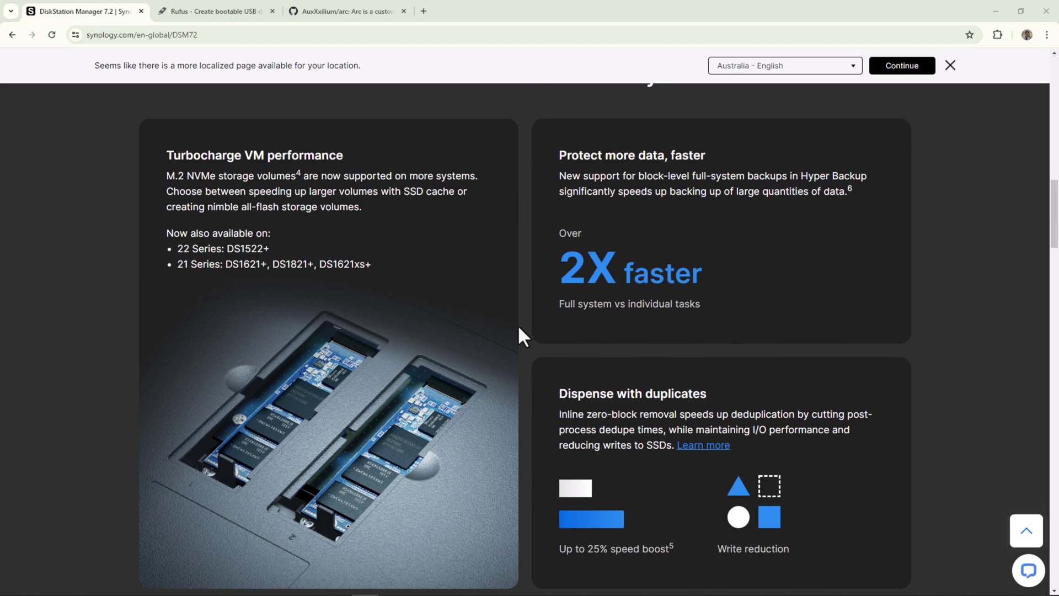
scroll(522, 335, "down", 1)
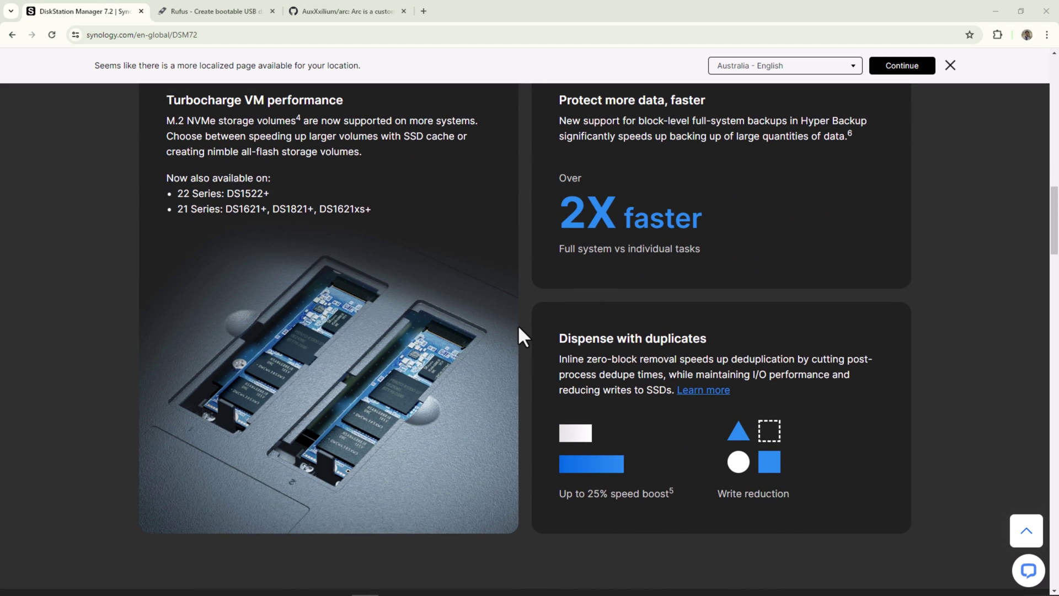
scroll(522, 334, "down", 1)
scroll(521, 335, "down", 1)
scroll(521, 335, "down", 1)
scroll(521, 335, "down", 1)
scroll(522, 334, "down", 2)
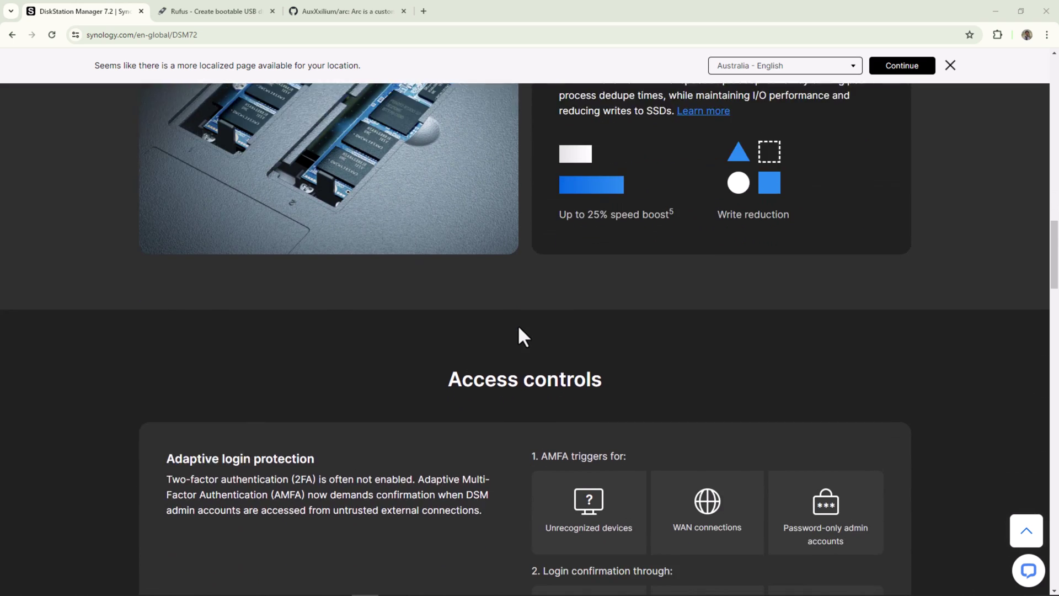
scroll(522, 335, "down", 1)
scroll(521, 335, "down", 1)
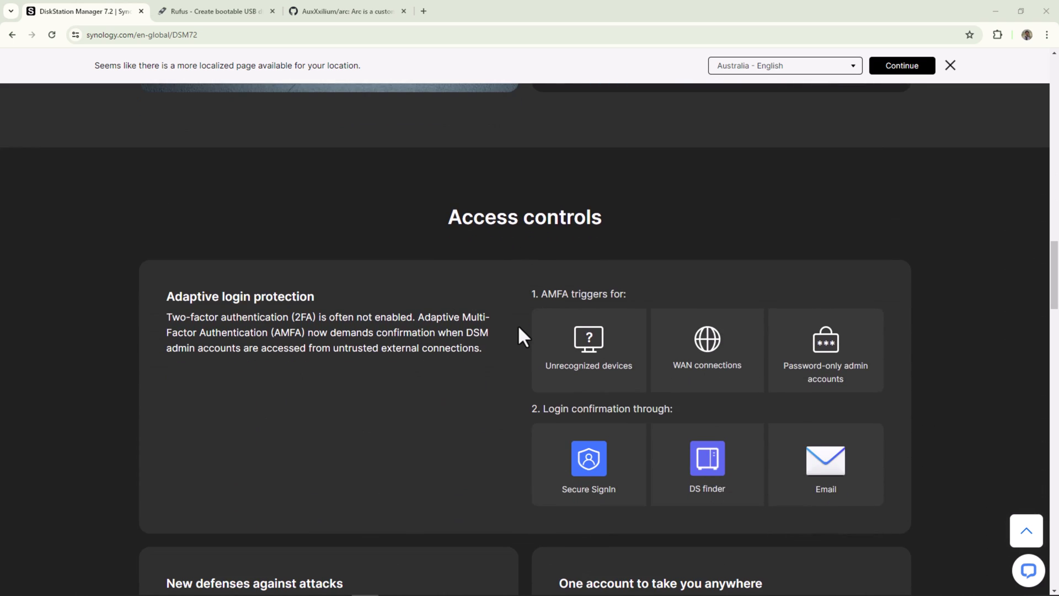
scroll(522, 335, "down", 1)
scroll(522, 335, "down", 2)
scroll(522, 334, "down", 1)
scroll(522, 334, "down", 1)
scroll(522, 335, "down", 1)
scroll(522, 335, "down", 1)
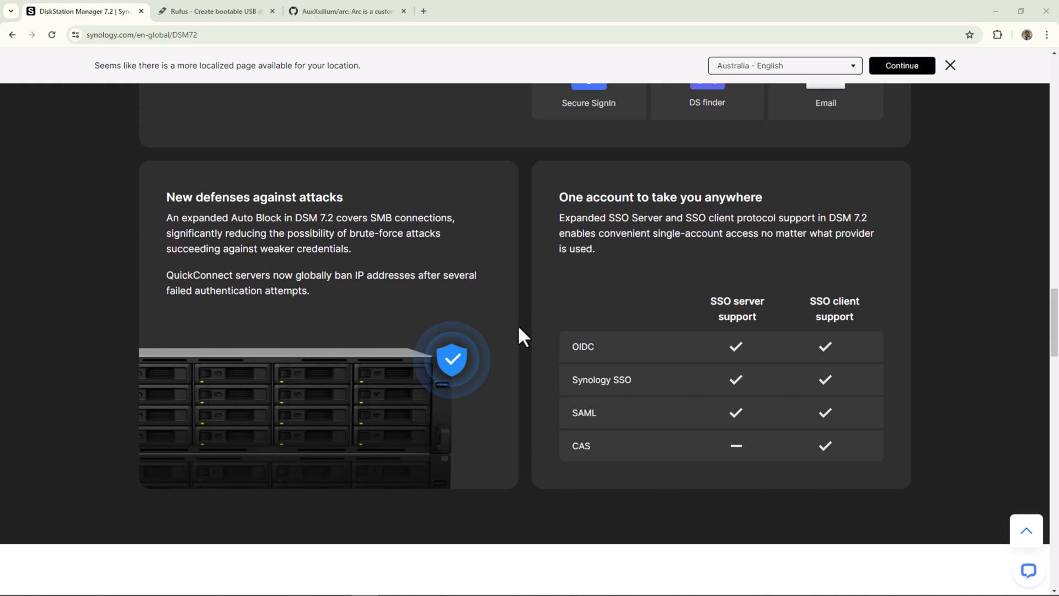
Step: Switch to the AuxXxilium/arc Arc loader repository page on GitHub
left_click(363, 12)
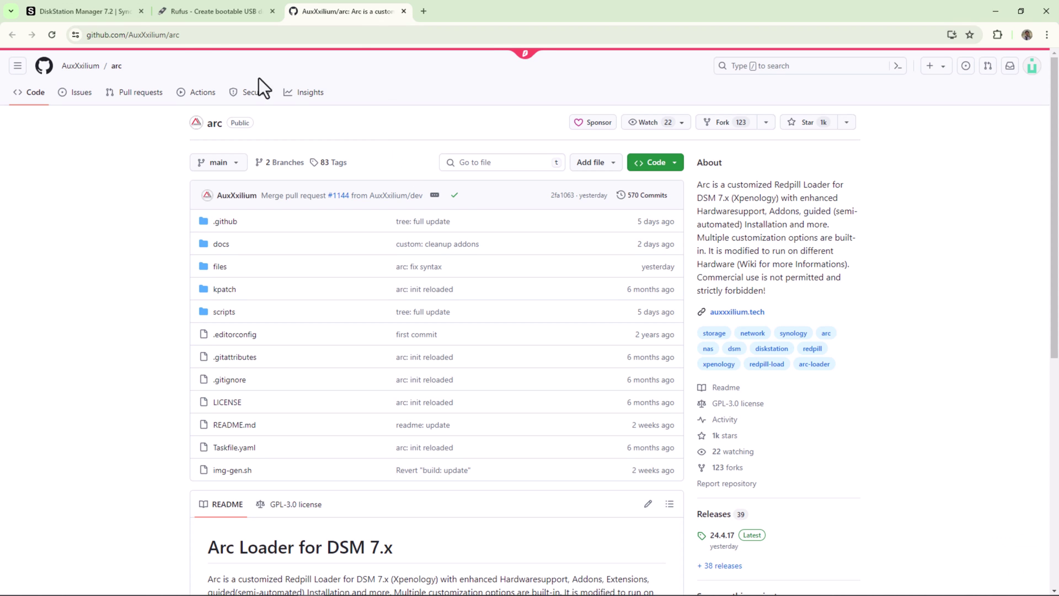
scroll(697, 338, "down", 2)
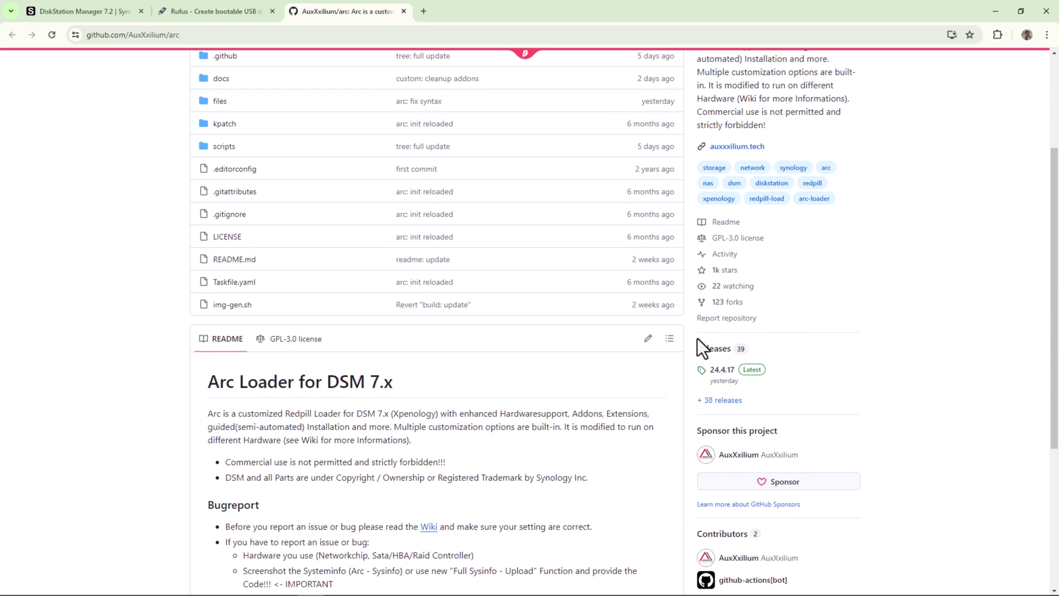
scroll(698, 339, "down", 2)
scroll(698, 338, "down", 1)
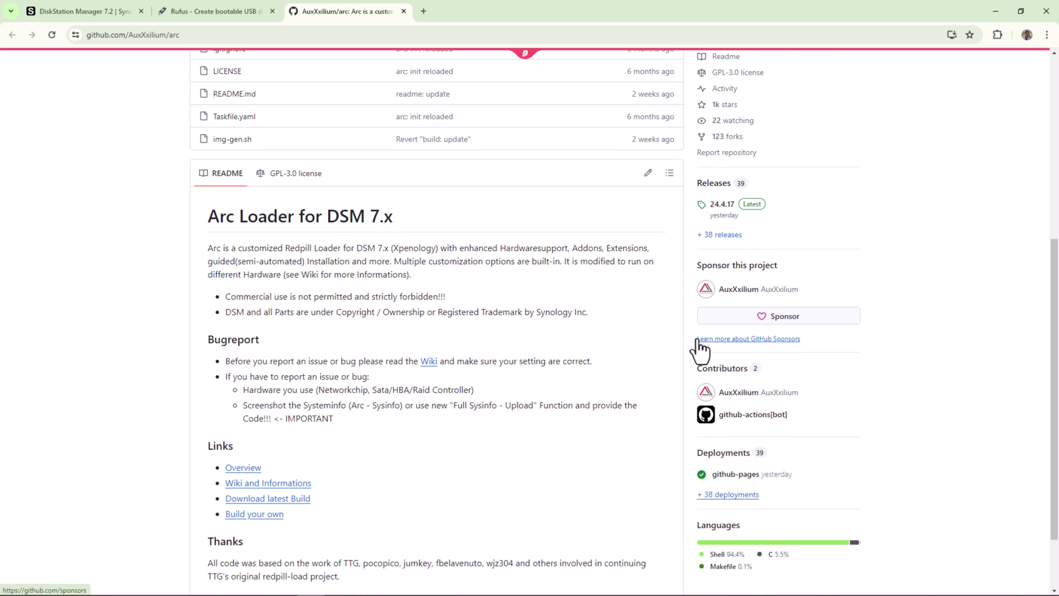
scroll(698, 338, "up", 1)
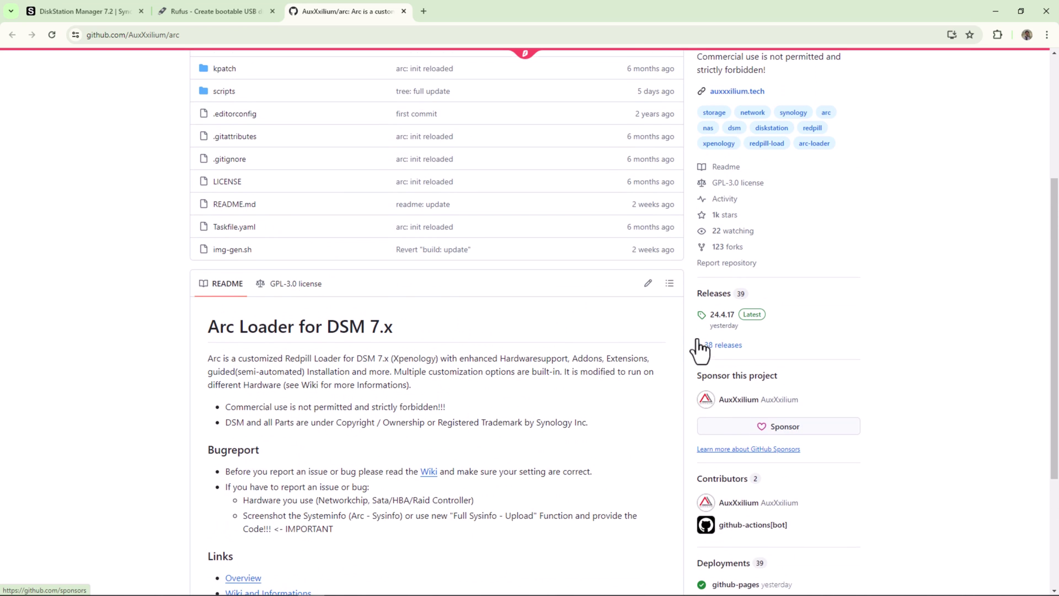
scroll(698, 339, "up", 1)
scroll(698, 339, "up", 1)
scroll(698, 339, "up", 1)
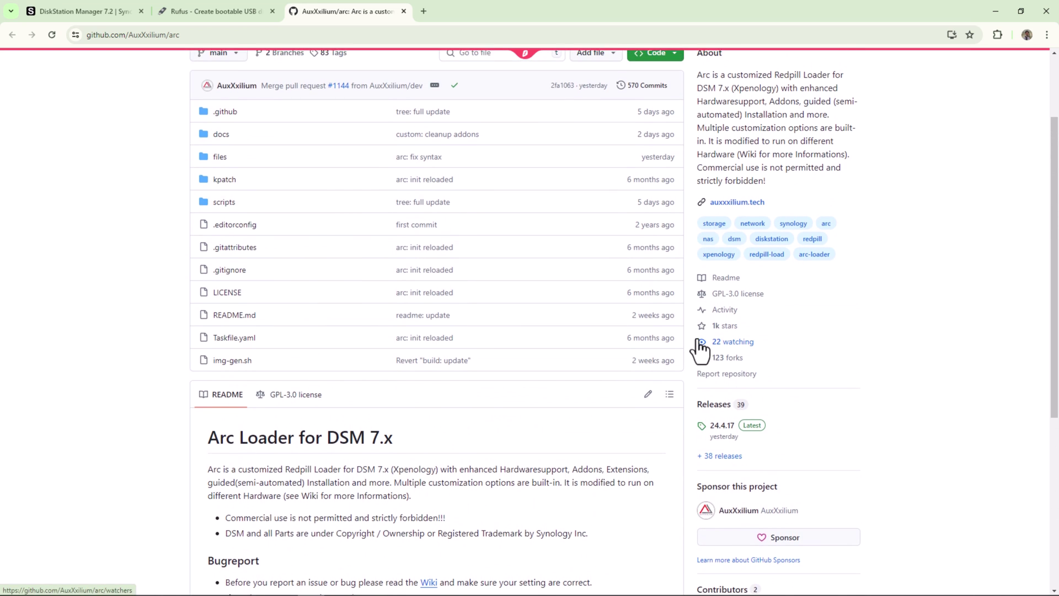
scroll(698, 338, "up", 2)
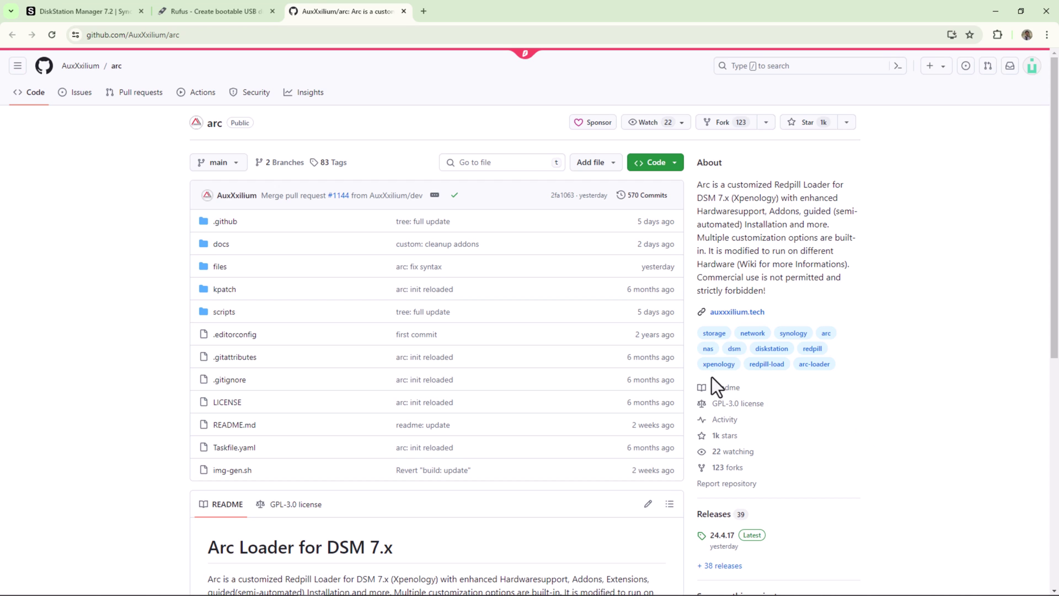
Step: Bring up the Rufus homepage and dismiss its full-screen advertisement
left_click(225, 13)
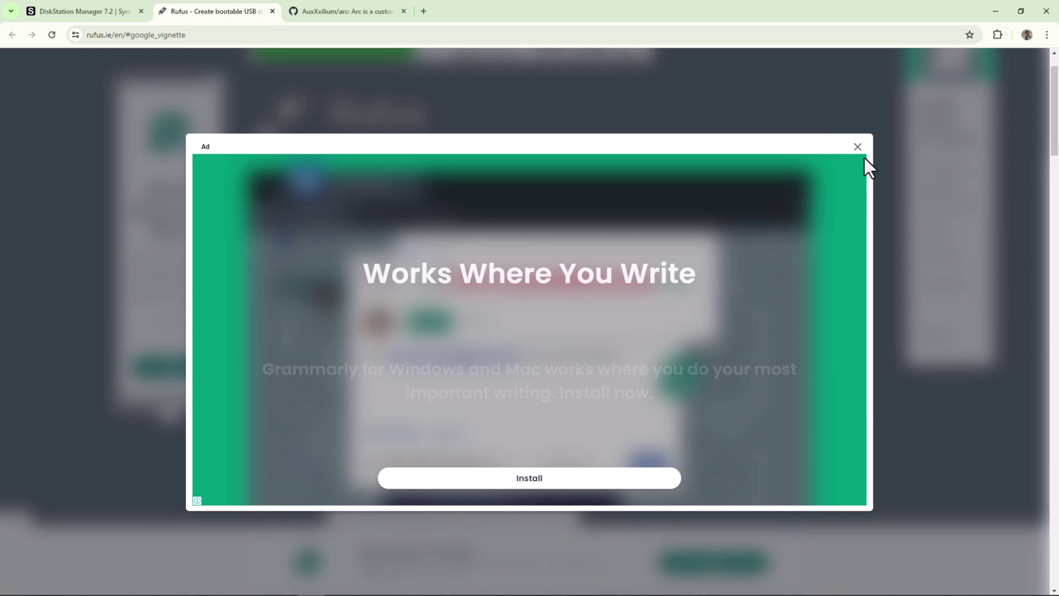
left_click(858, 147)
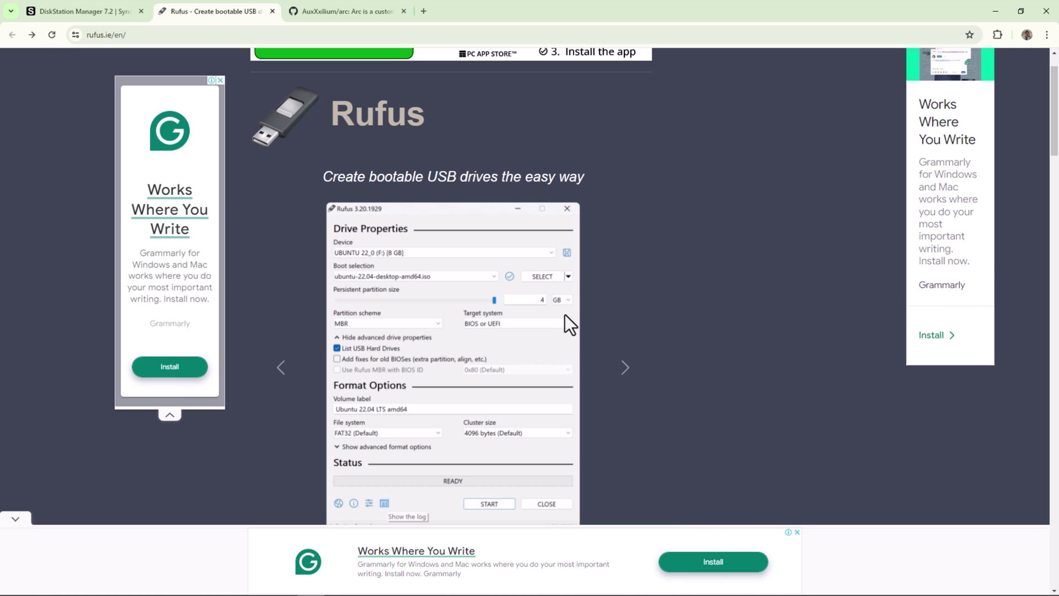
scroll(565, 314, "down", 1)
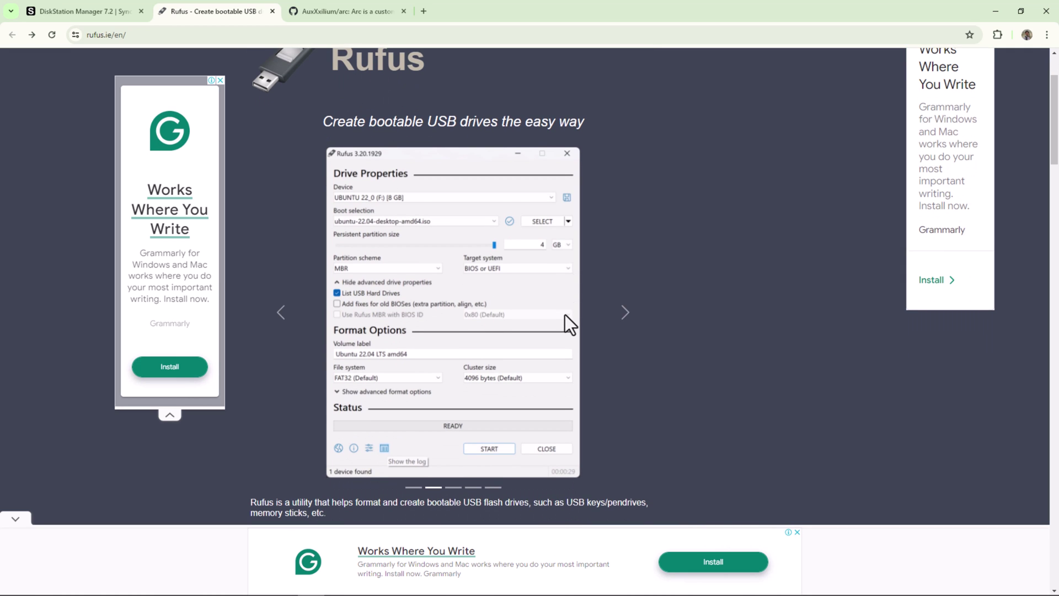
scroll(565, 314, "up", 1)
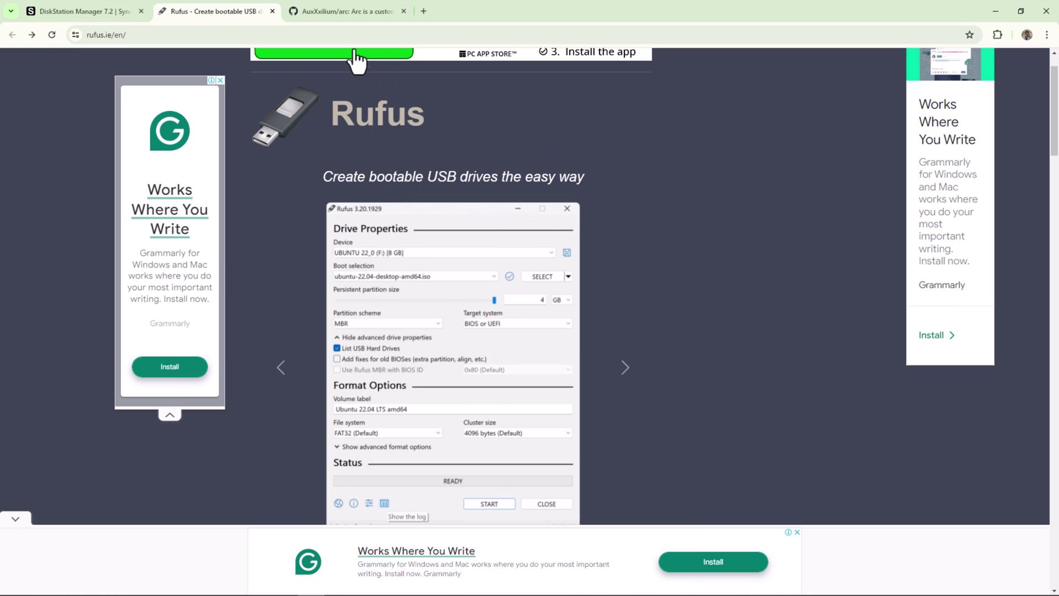
Step: Return to the Arc repository and open the latest 24.4.17 release
left_click(345, 14)
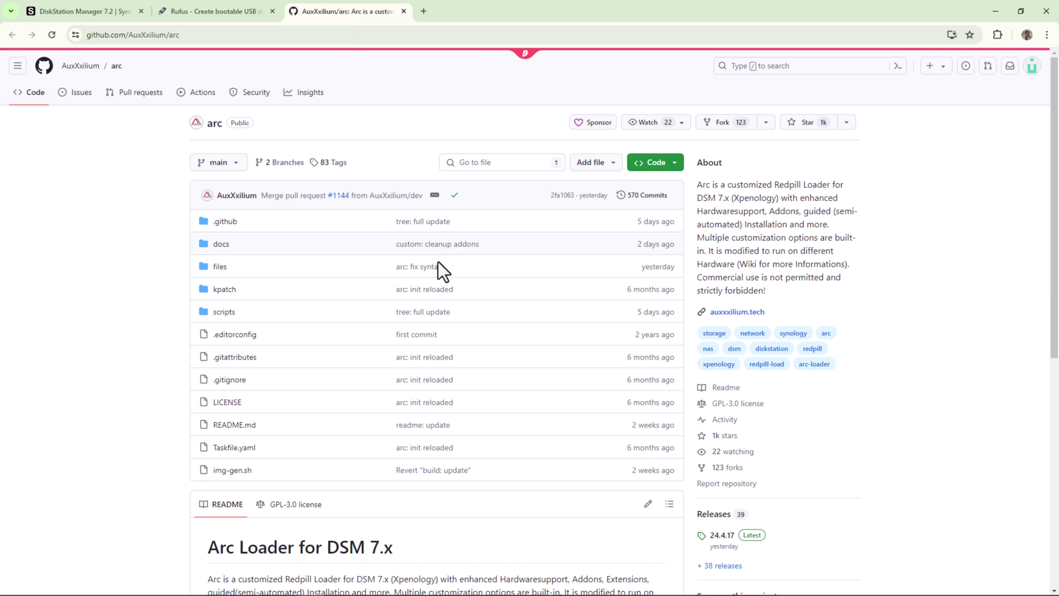
scroll(458, 310, "down", 1)
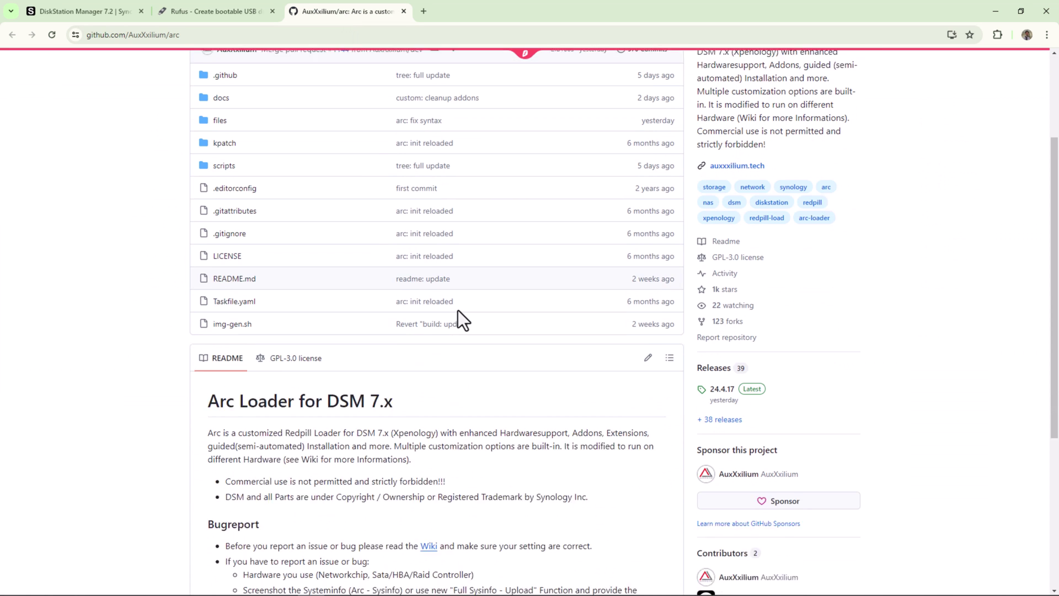
scroll(458, 311, "down", 1)
scroll(458, 311, "down", 1)
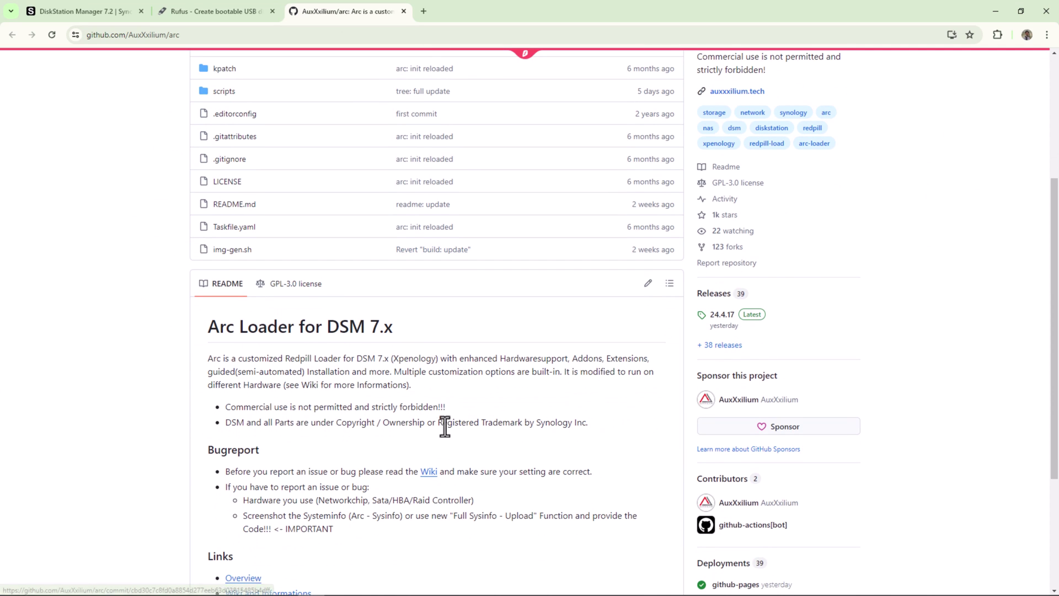
scroll(566, 515, "down", 1)
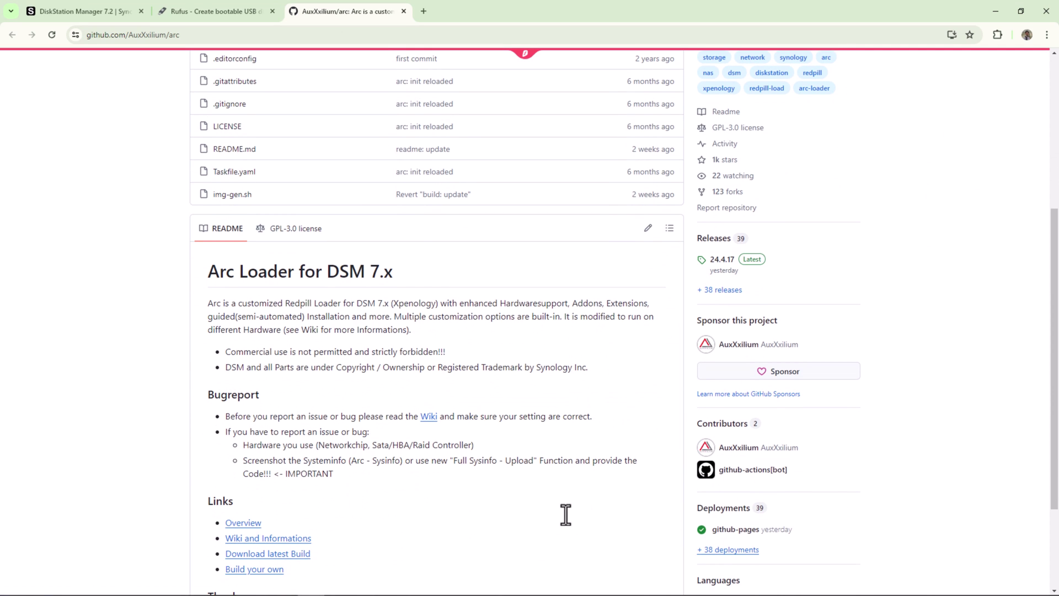
scroll(569, 522, "up", 3)
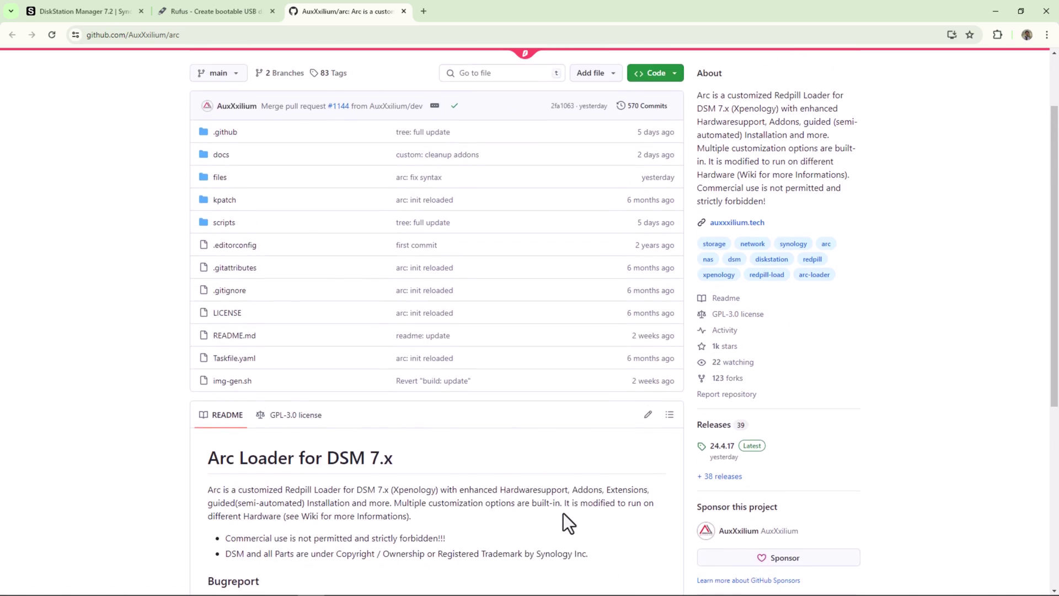
scroll(568, 523, "up", 3)
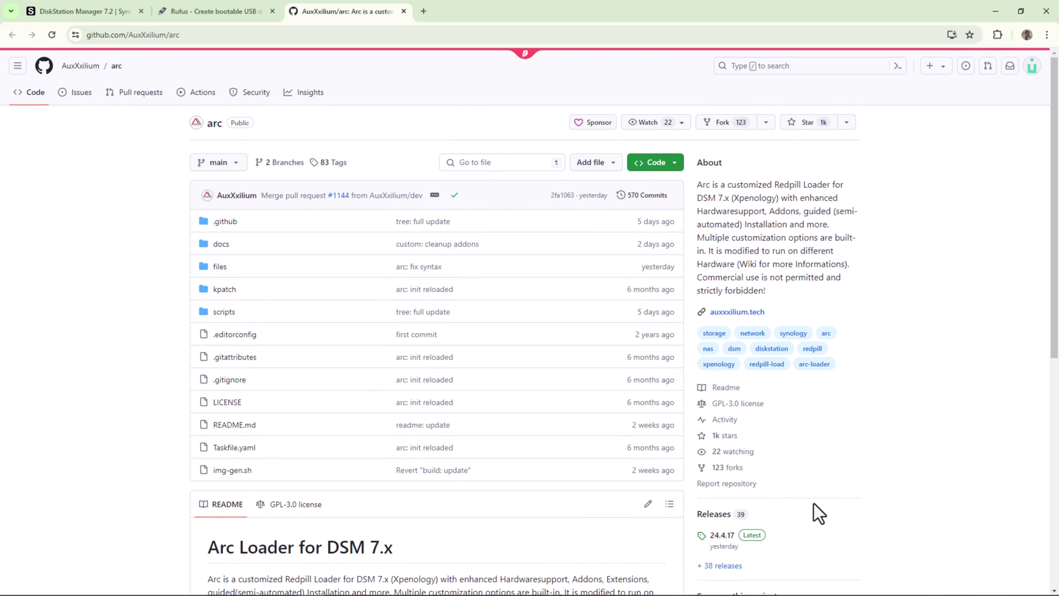
left_click(722, 535)
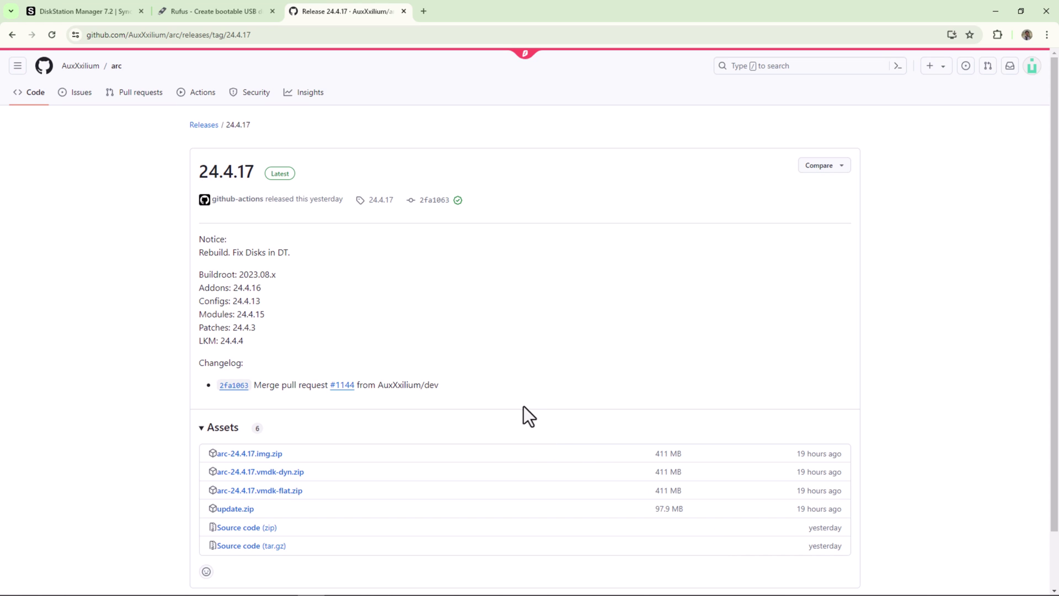
scroll(281, 468, "down", 1)
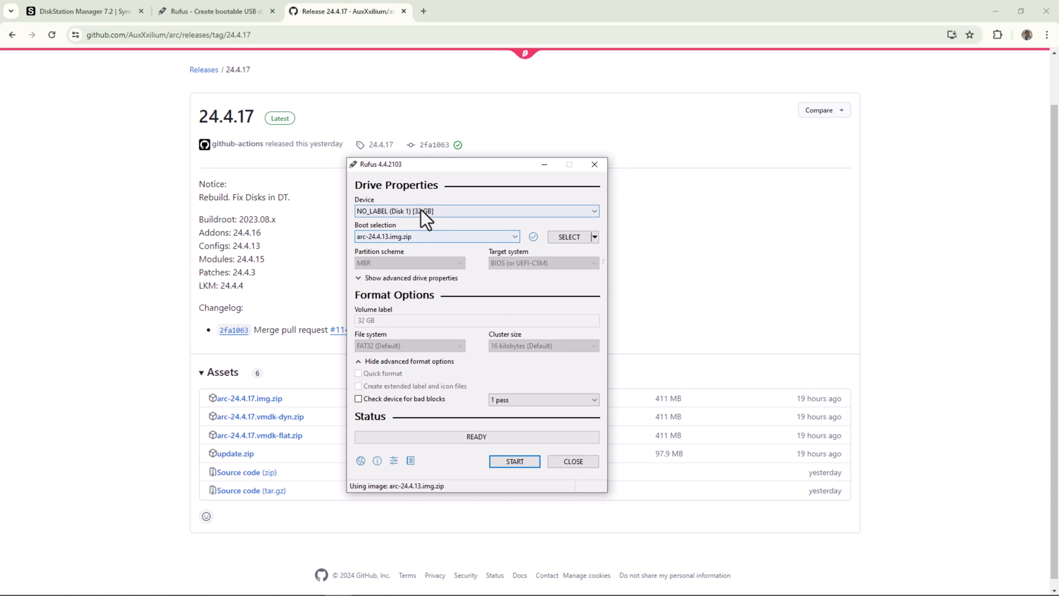
Step: Flash arc-24.4.13.img to the USB drive in Rufus, accepting the data-erase warning
left_click(569, 238)
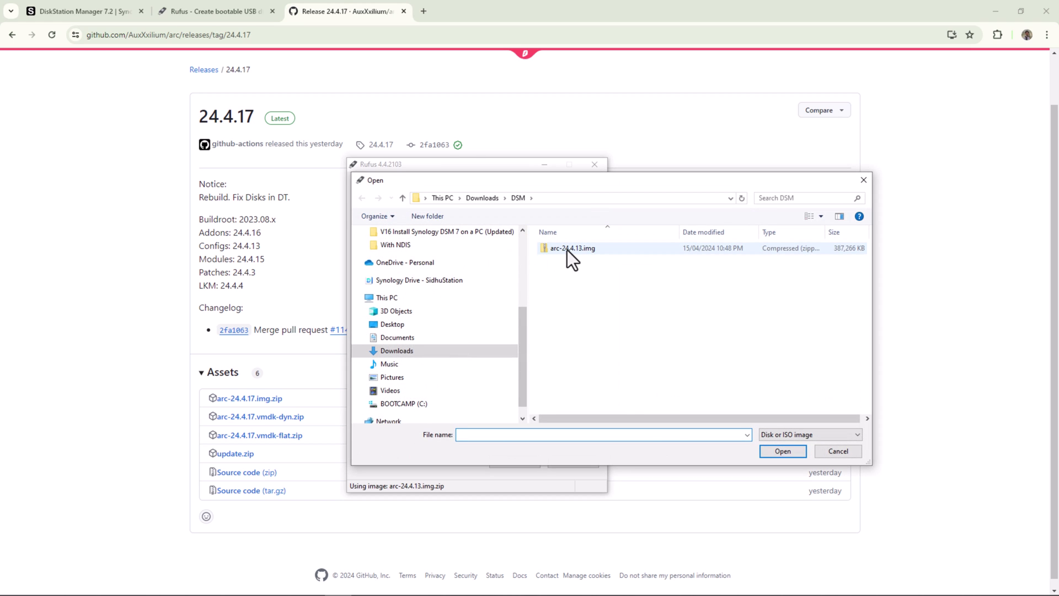
double_click(567, 251)
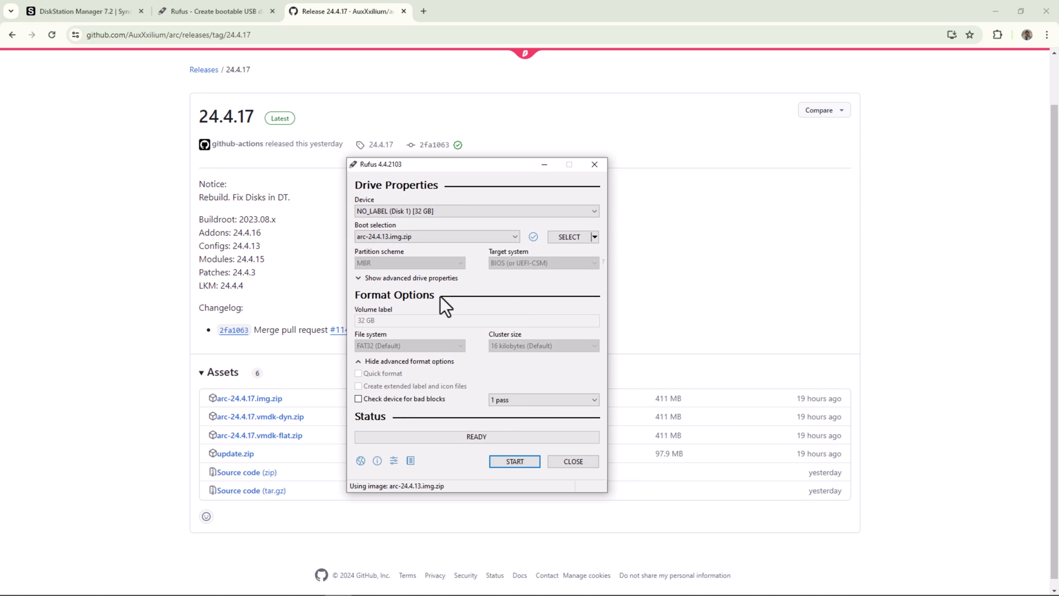
left_click(515, 460)
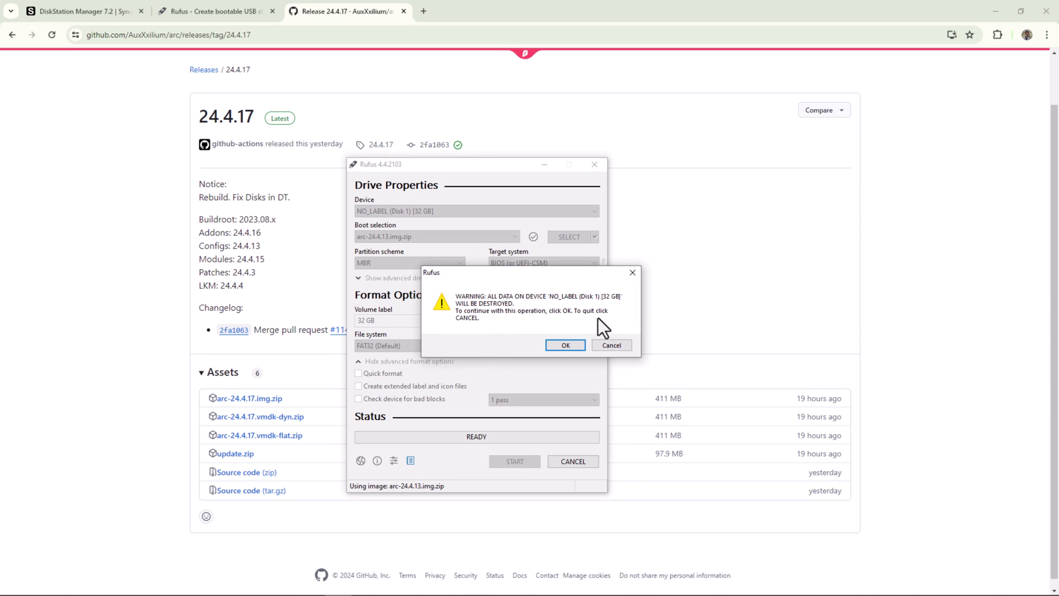
left_click(566, 346)
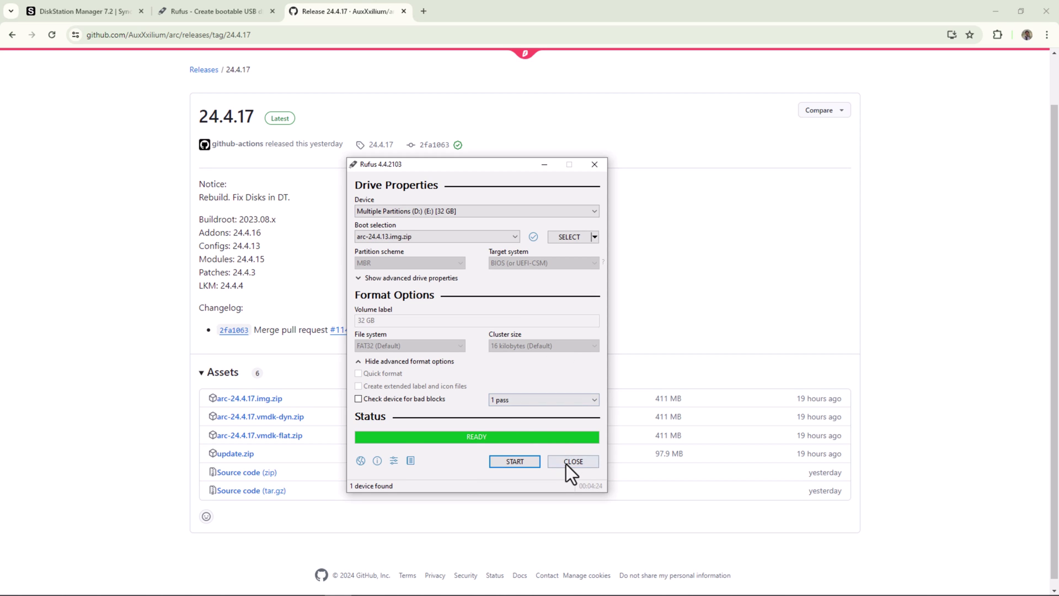
left_click(571, 461)
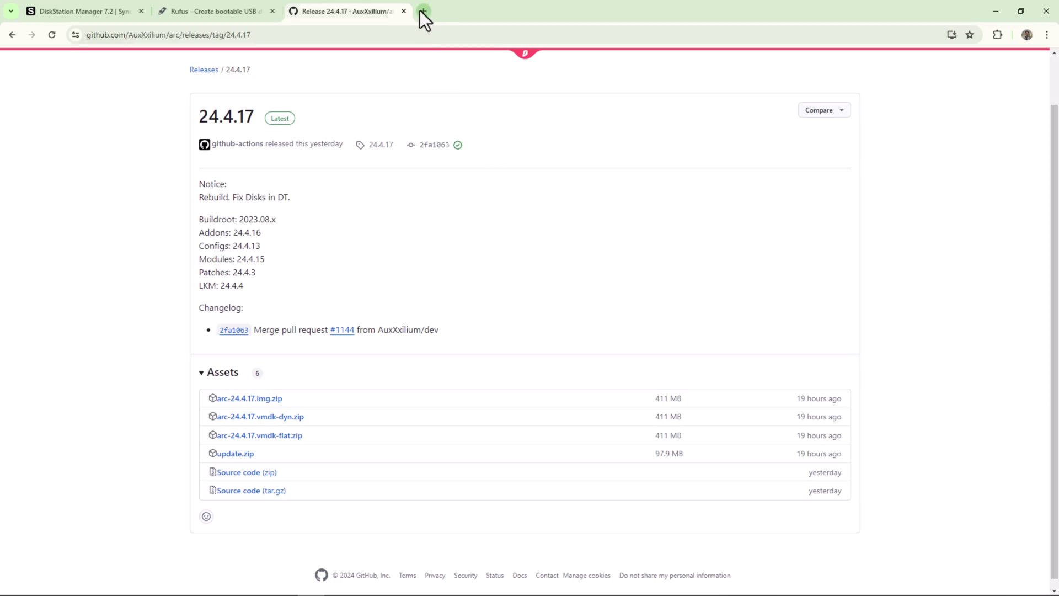
Step: Open the Arc web terminal at 192.168.10.8:7681 in a new tab
left_click(419, 10)
type("19")
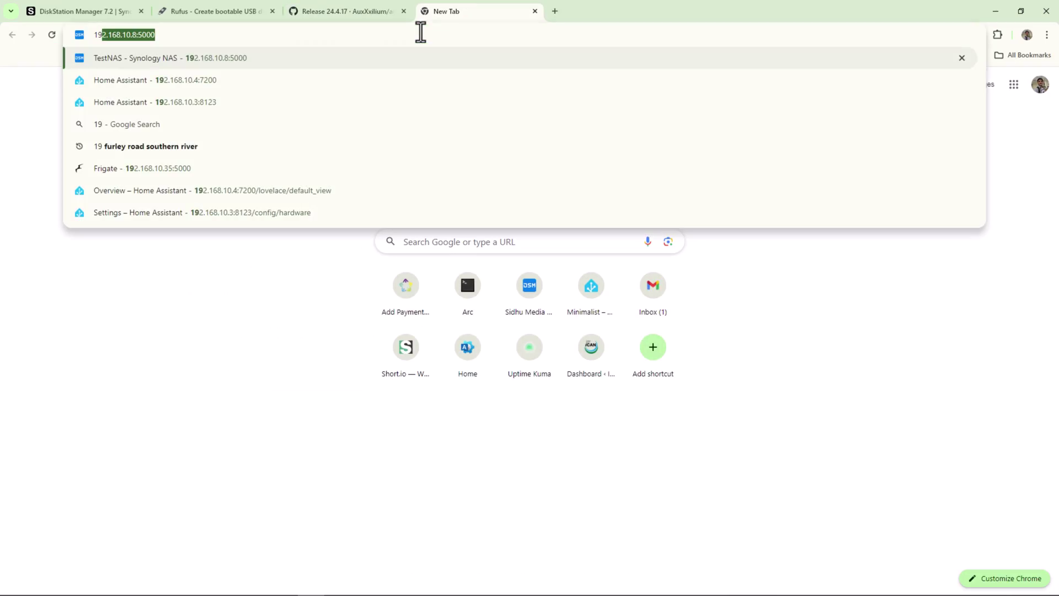
type("2.168.10.8:7681")
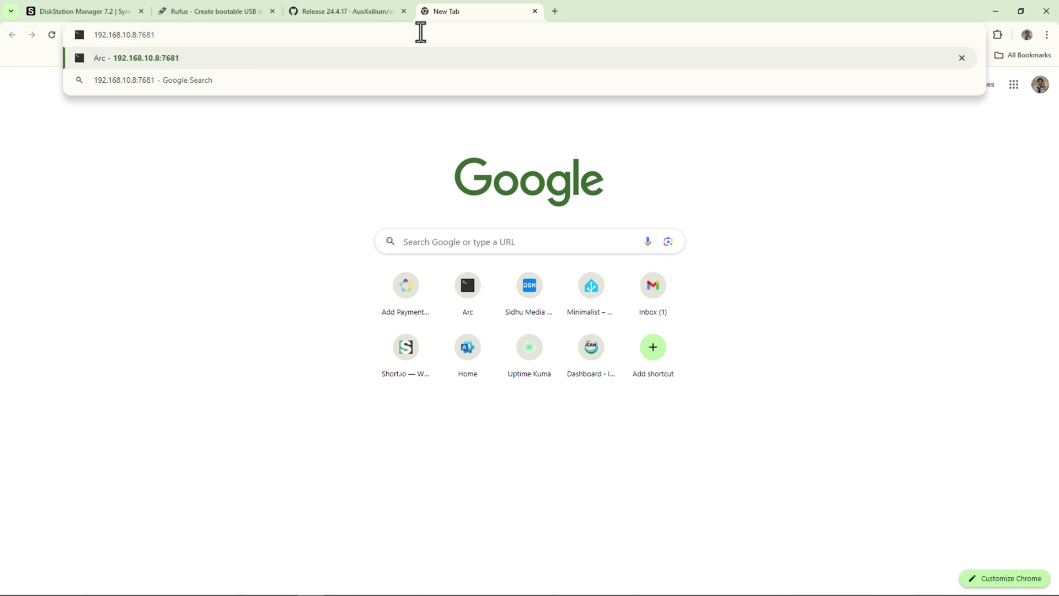
key("Return")
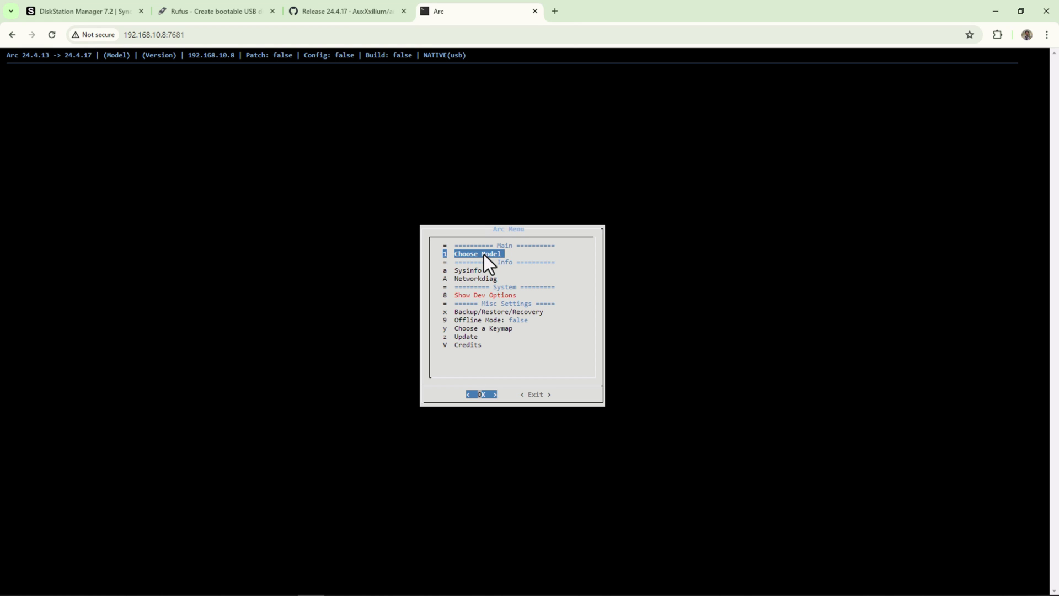
Step: Choose RS4021xs+ as the NAS model from the full model list
left_click(484, 394)
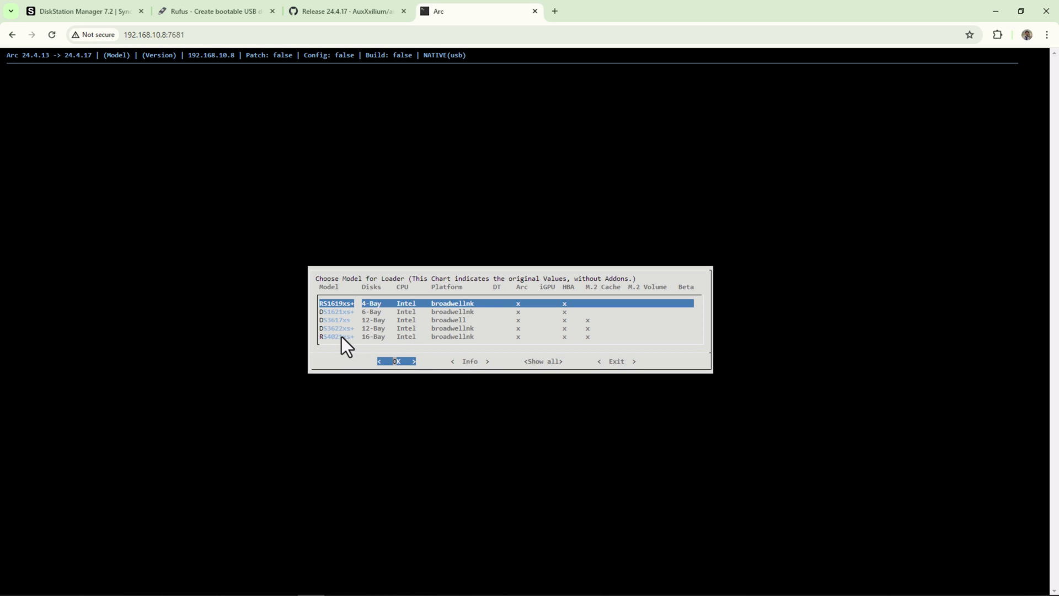
left_click(342, 337)
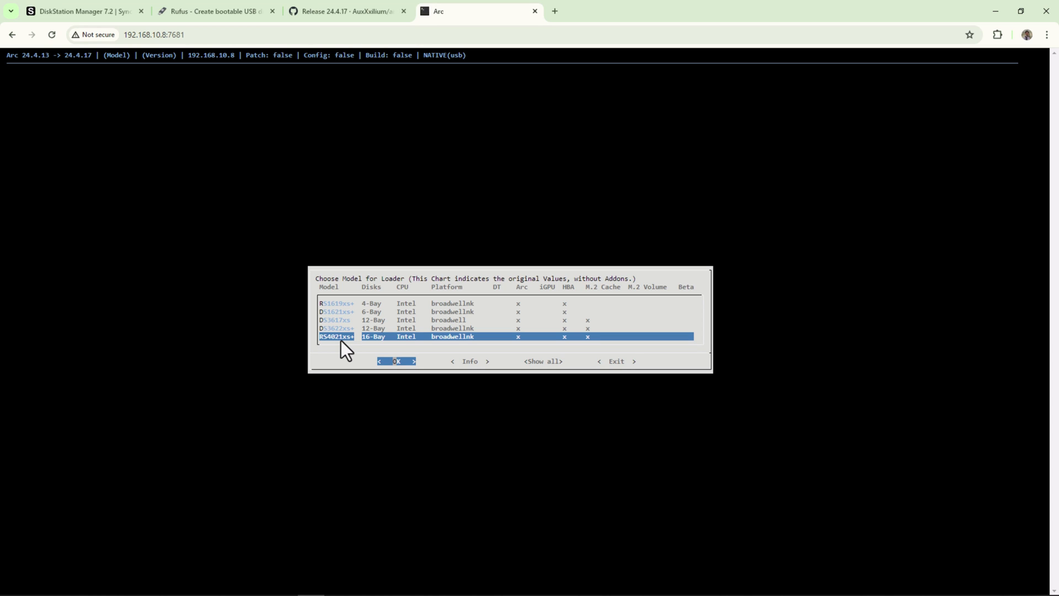
left_click(546, 362)
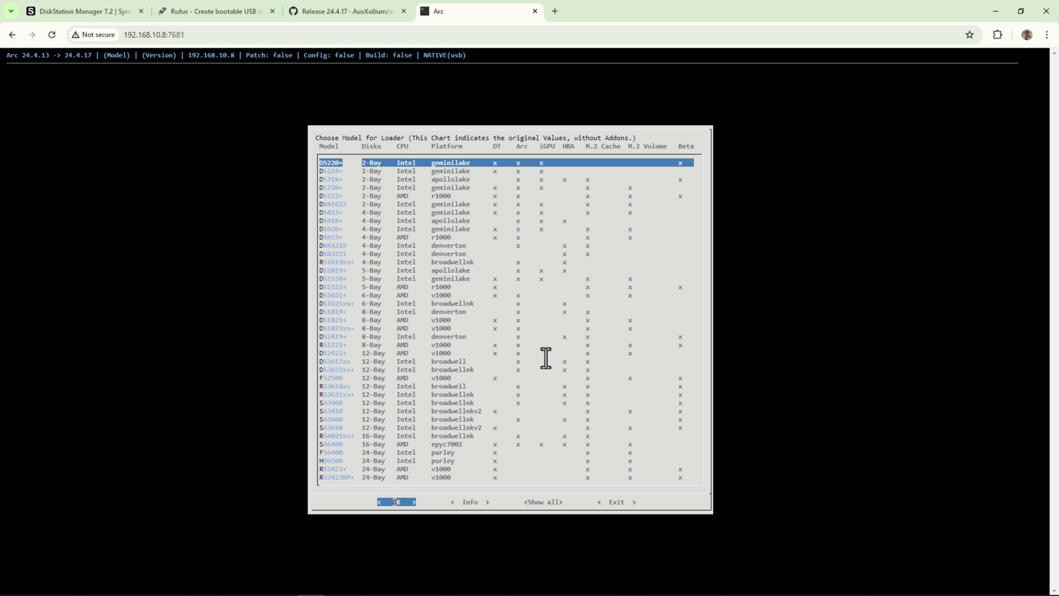
left_click(342, 437)
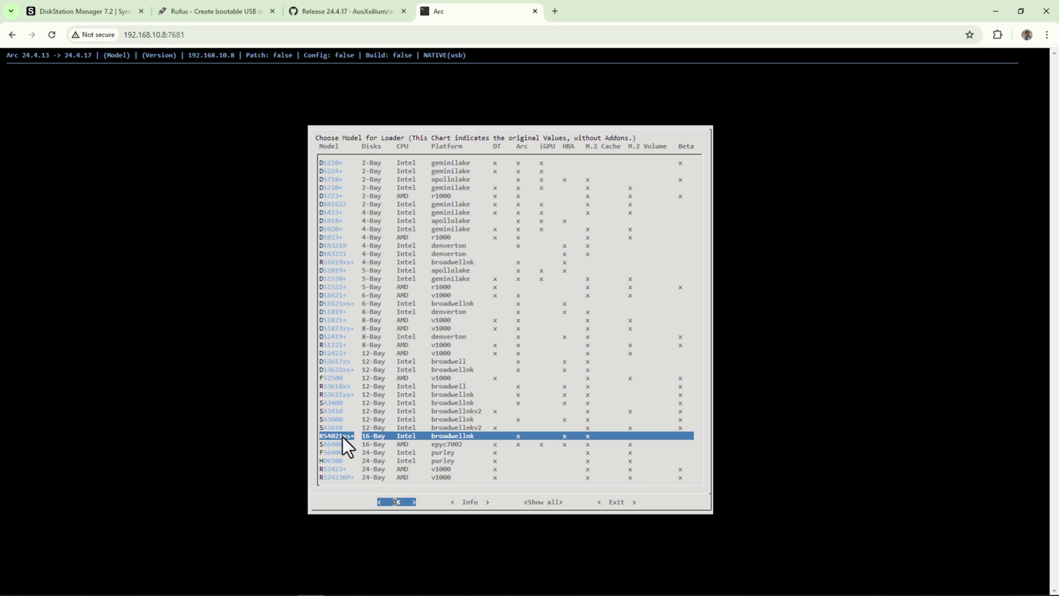
left_click(395, 502)
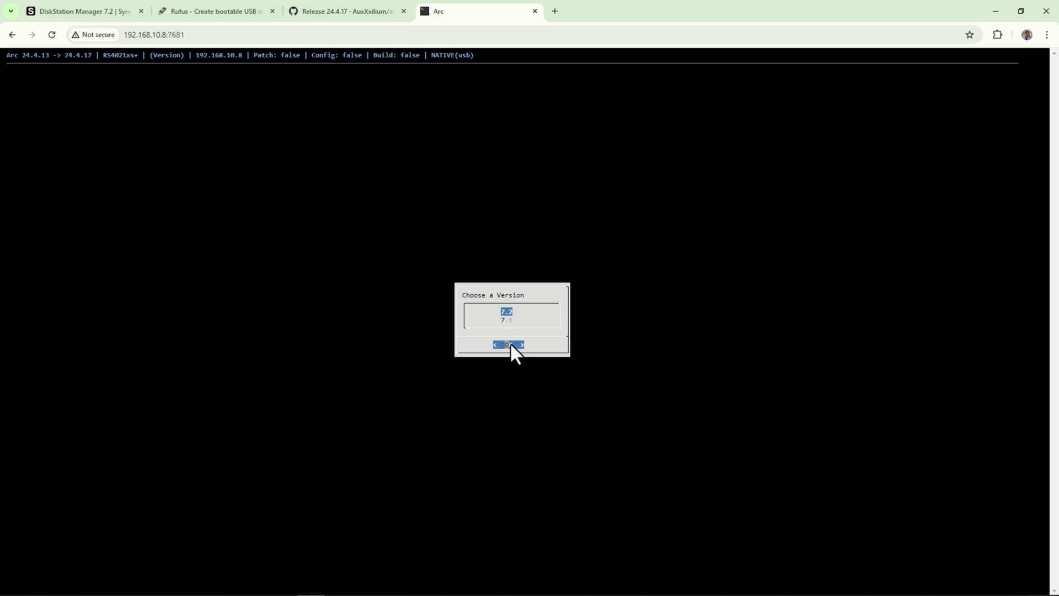
Step: Select DSM 7.2 and install with a random serial and MAC
left_click(511, 344)
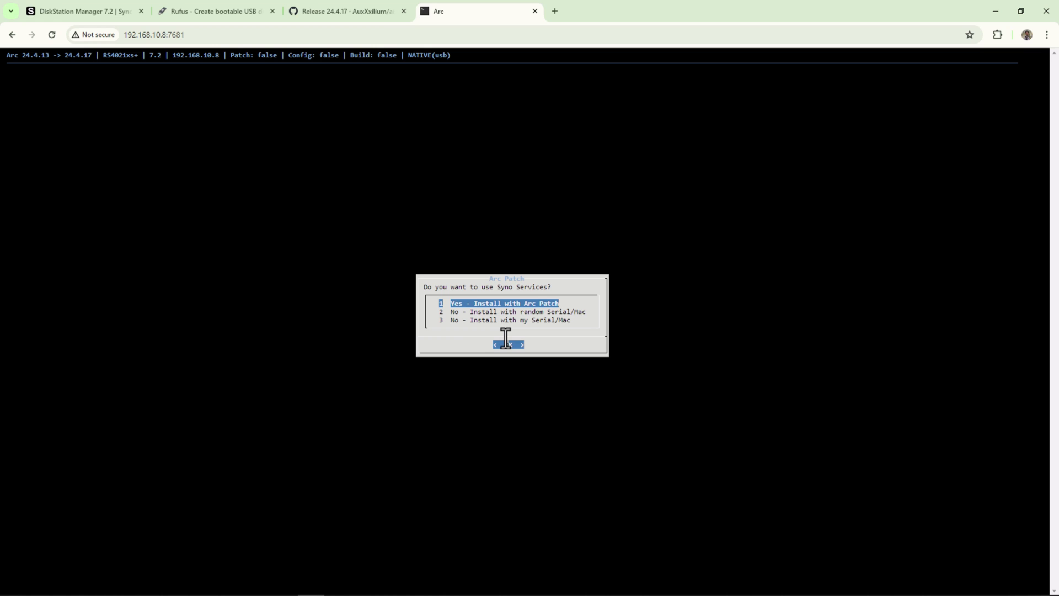
left_click(476, 312)
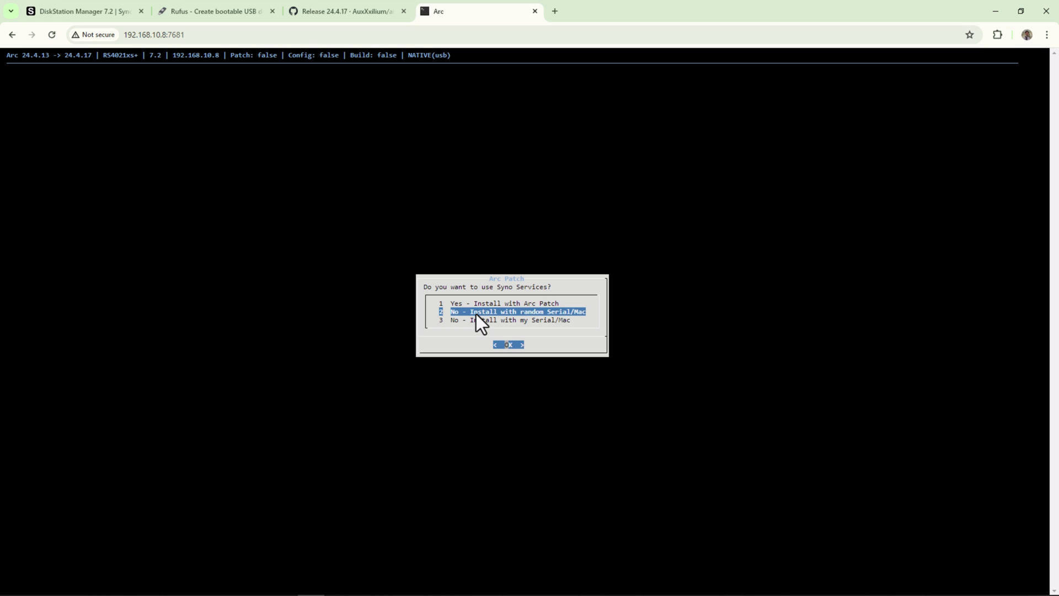
left_click(507, 345)
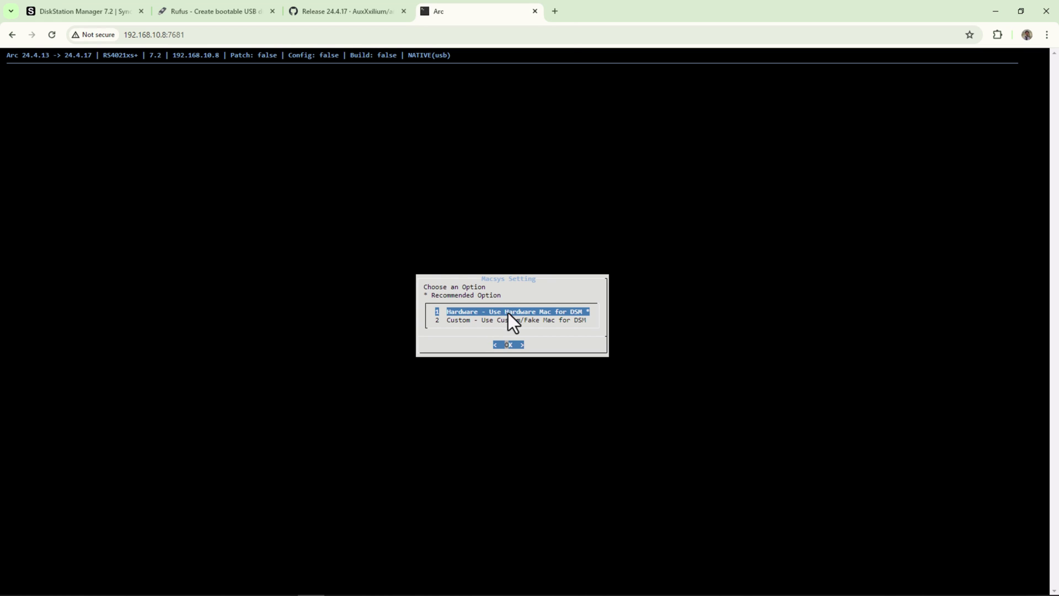
Step: Keep the hardware MAC and accept the default acpid and cpuinfo addons
left_click(507, 346)
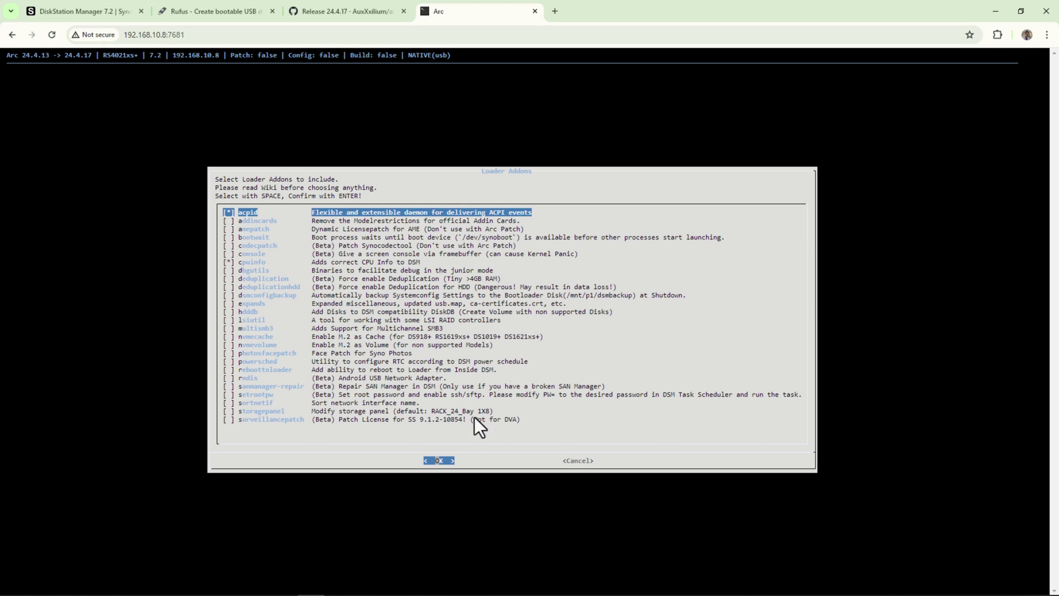
left_click(439, 460)
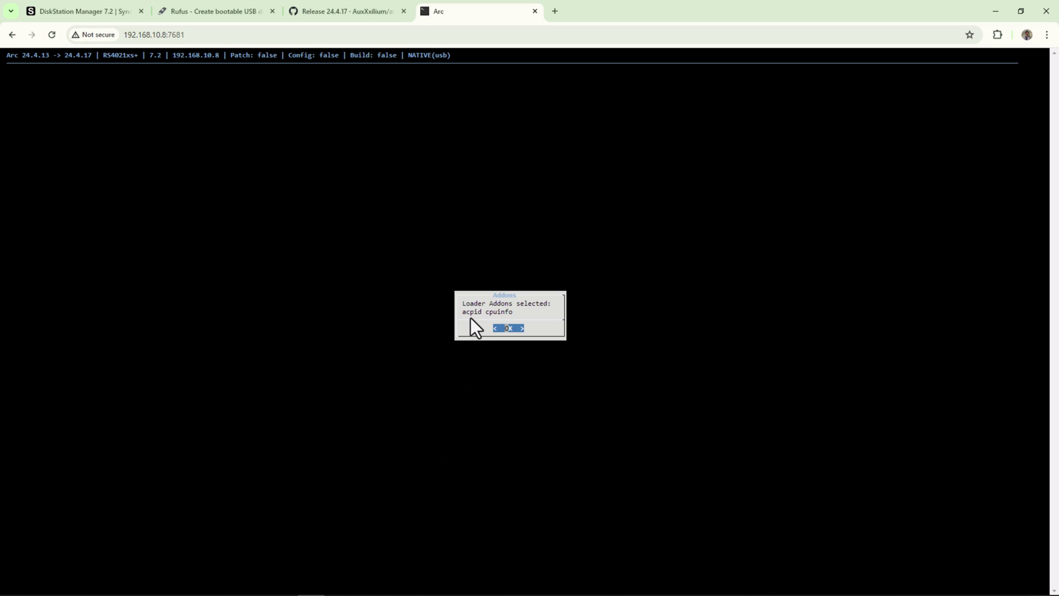
left_click(505, 329)
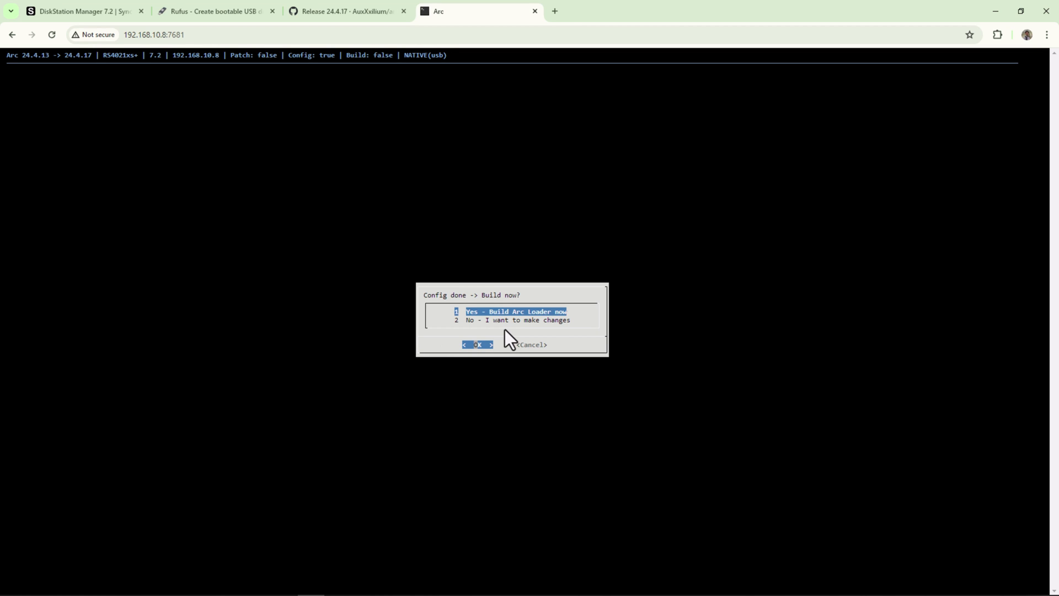
Step: Build the loader now, accepting the config summary and the DSM PAT URL and hash
left_click(477, 343)
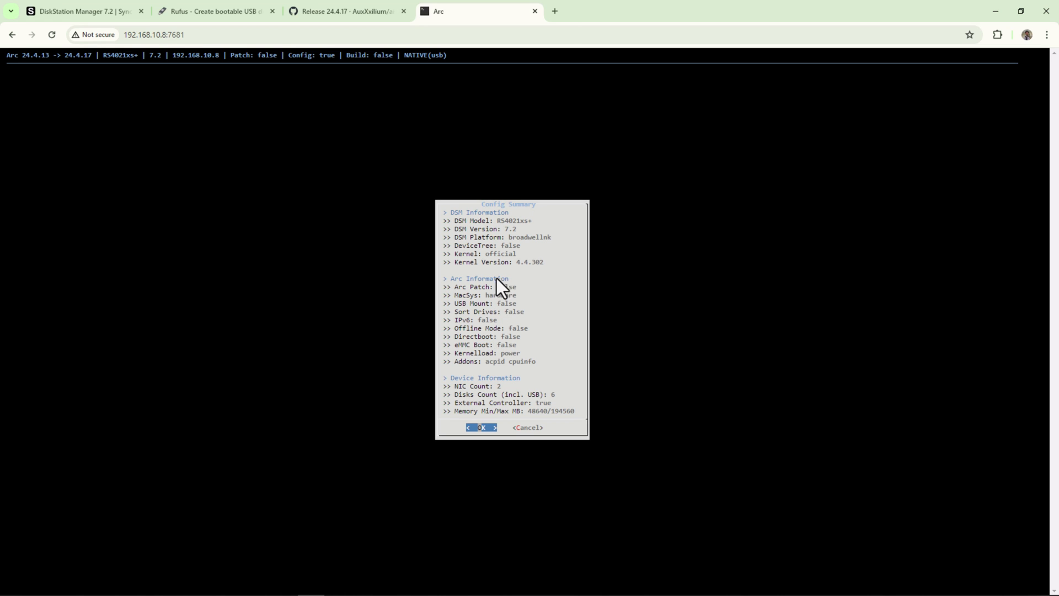
left_click(483, 427)
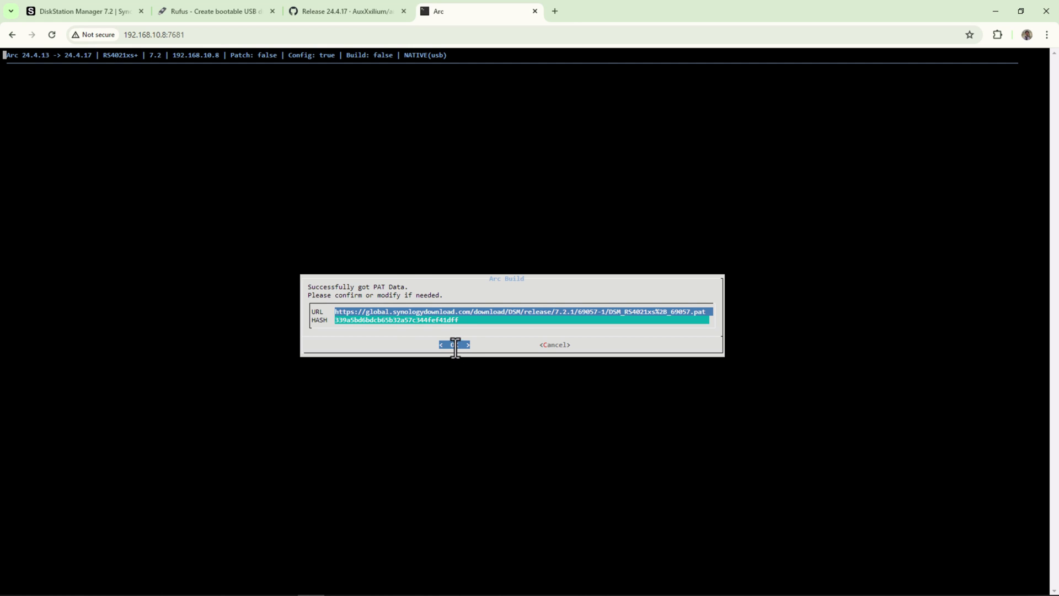
left_click(456, 345)
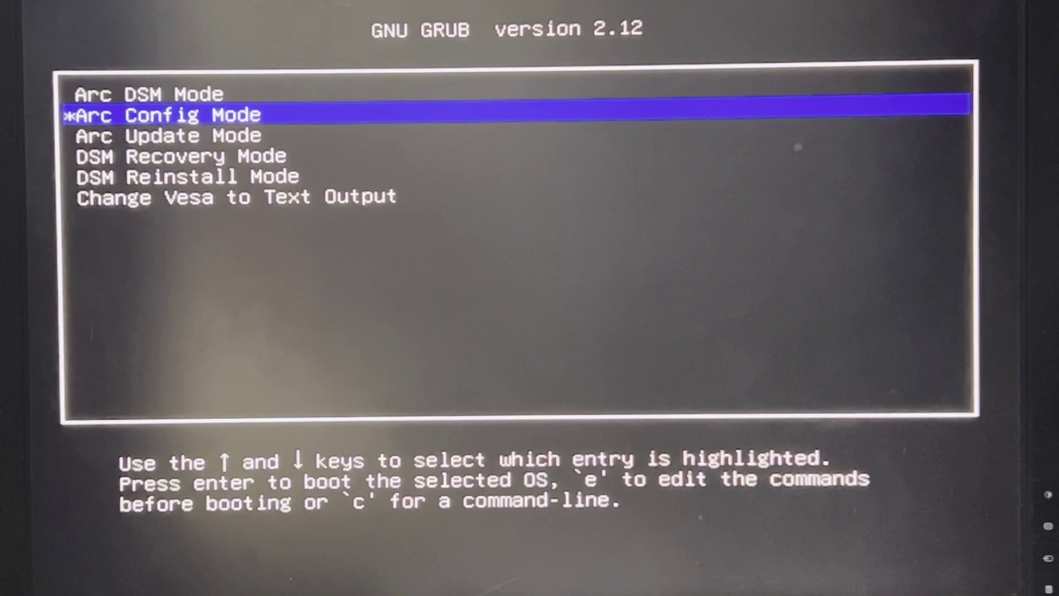
Step: Step through the boot menu entries down to Reinstall Mode, ending on DSM Recovery Mode
key("Down")
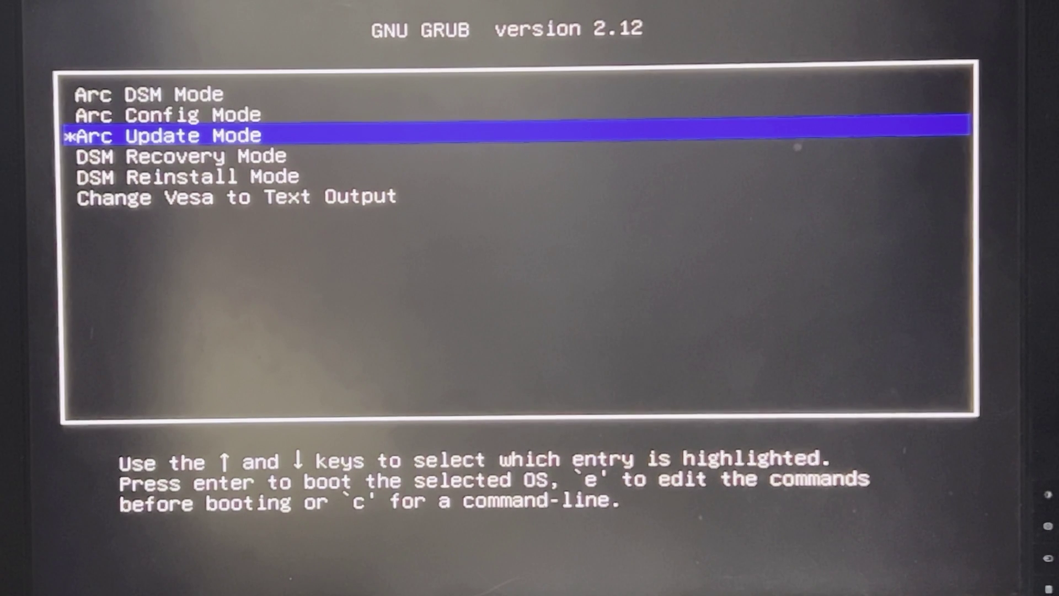
key("Down")
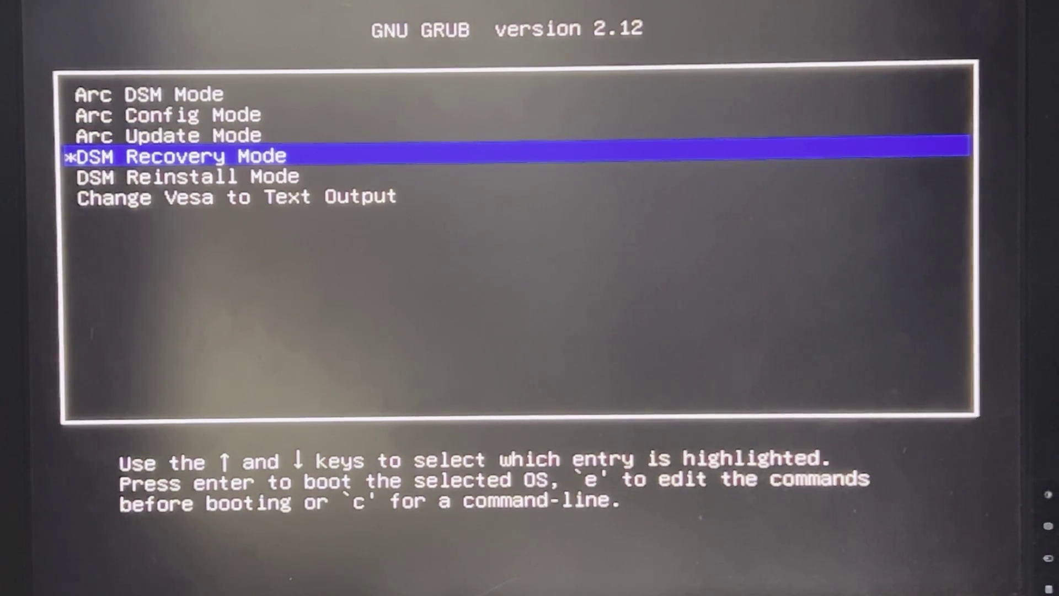
key("Down")
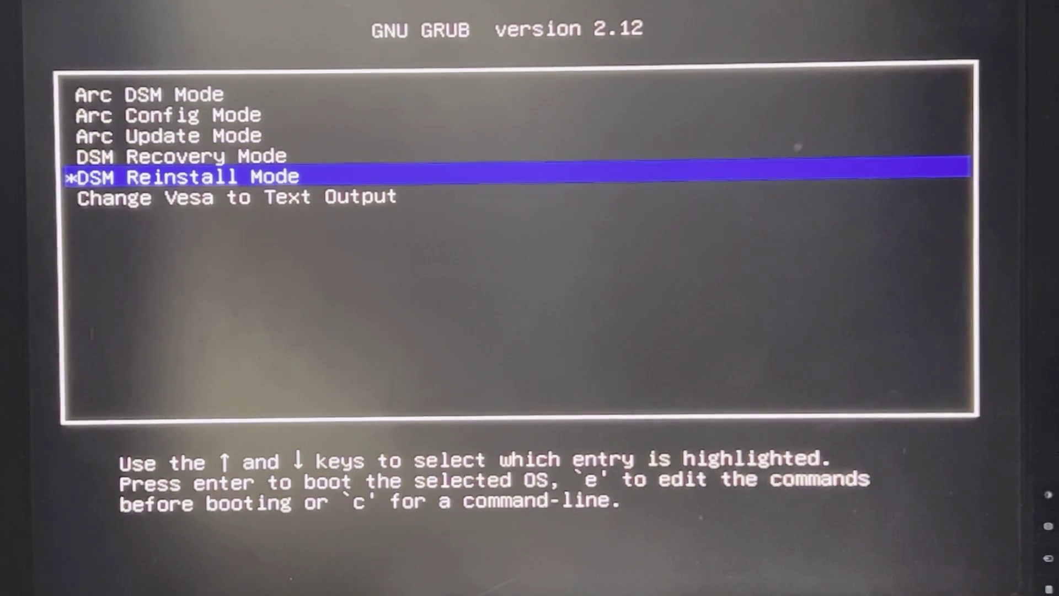
key("Up")
key("Up")
key("Up")
key("Up")
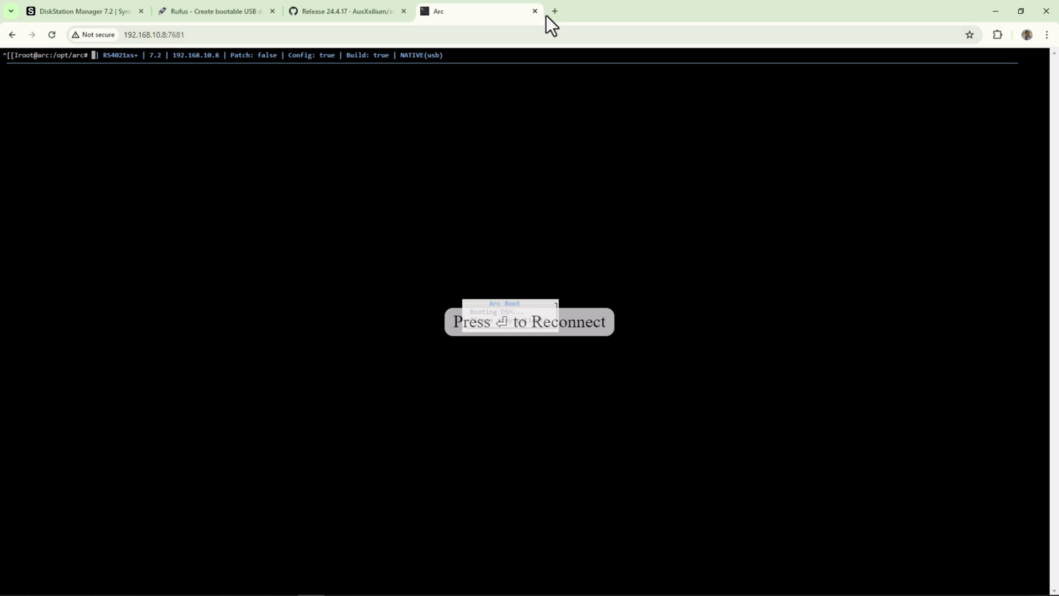
Step: Load the Synology Web Assistant at 192.168.10.8:5000 in a new tab
left_click(554, 12)
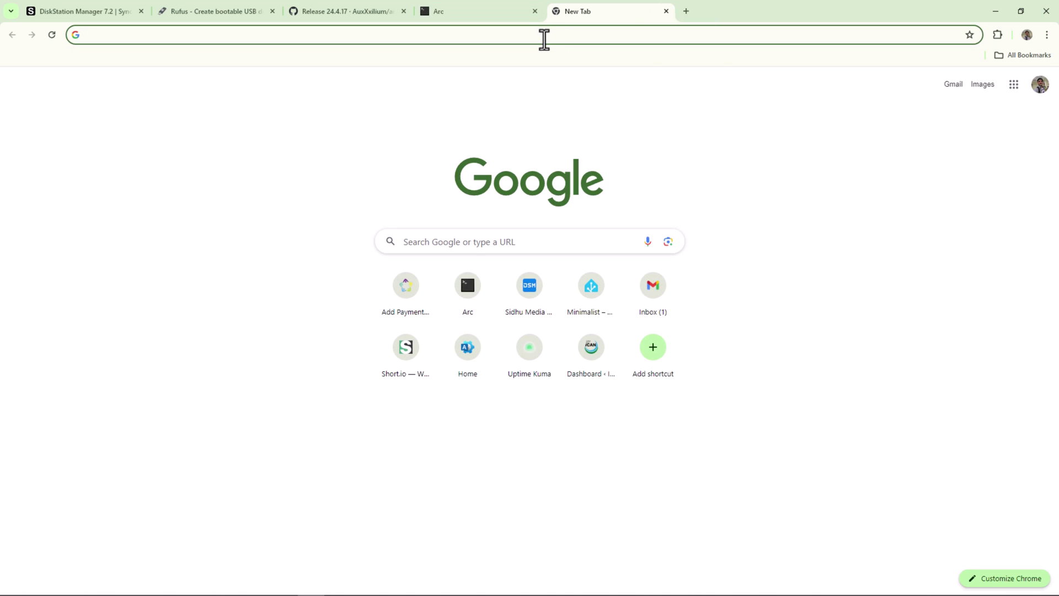
type("19")
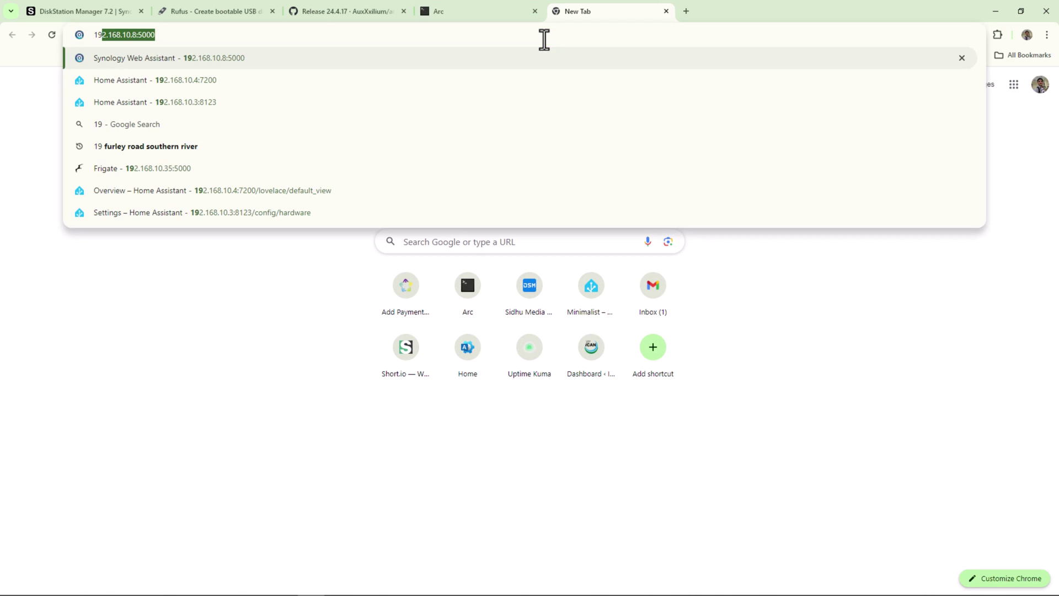
type("2.168.10.8:5000")
key("Return")
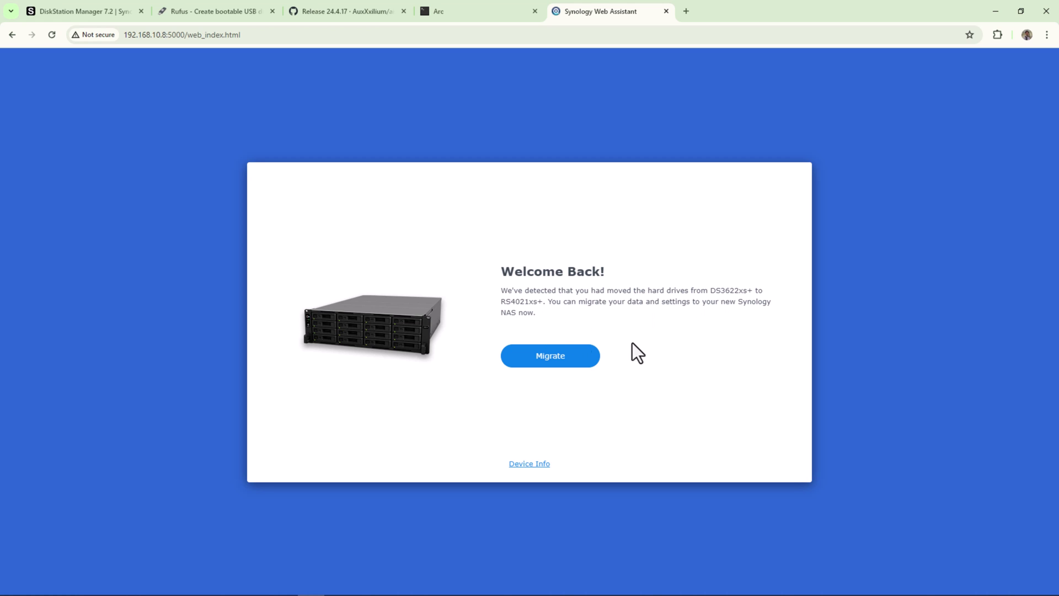
Step: Migrate using 'Reset system configurations (Keep the files only)' and continue to DSM installation
left_click(575, 357)
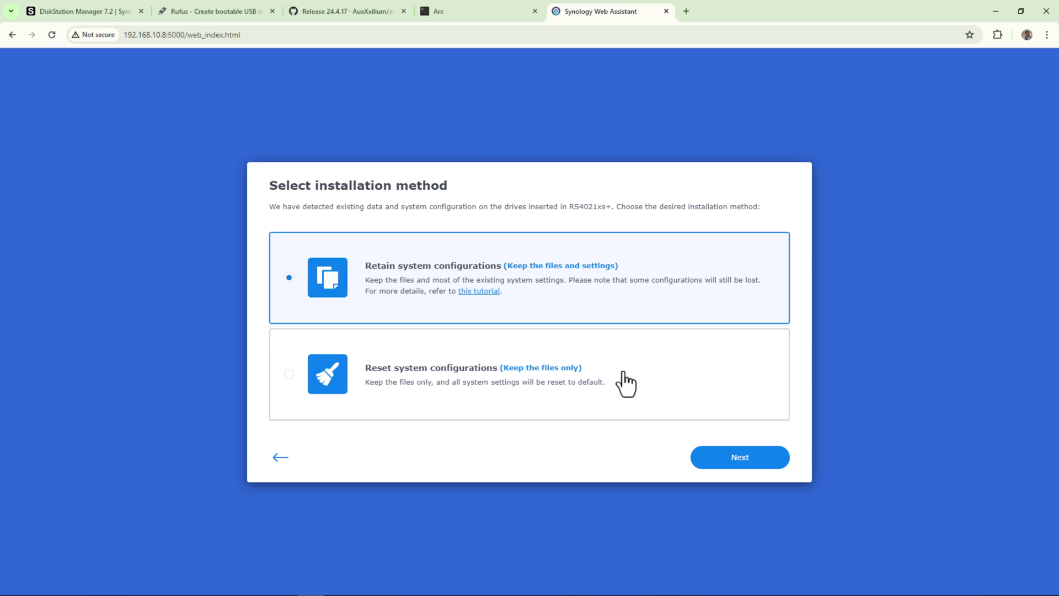
left_click(654, 379)
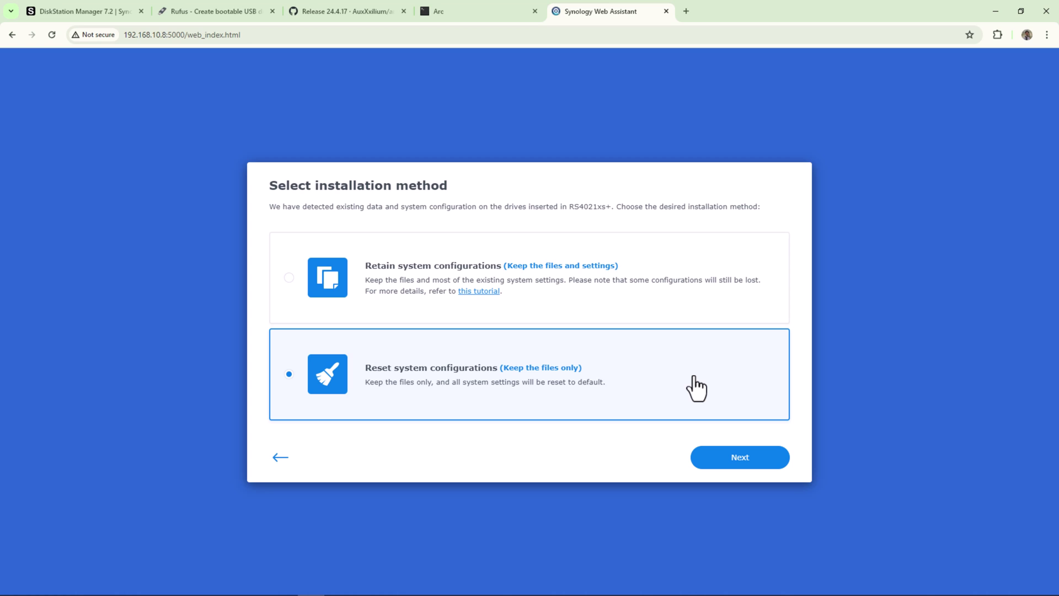
left_click(746, 461)
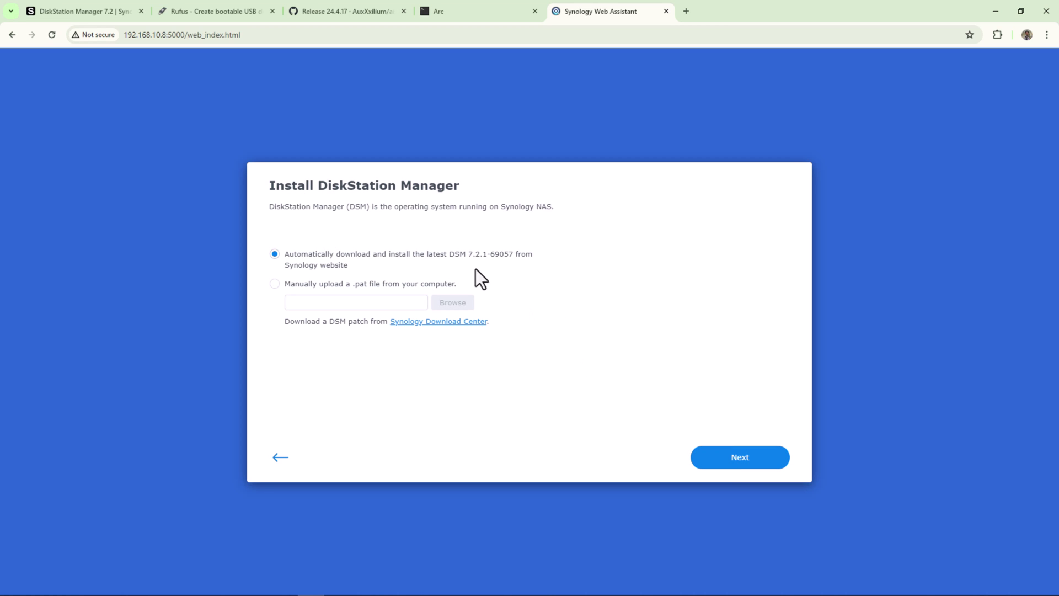
Step: Install DSM 7.2.1-69057 using the automatic download of the latest version
left_click(299, 283)
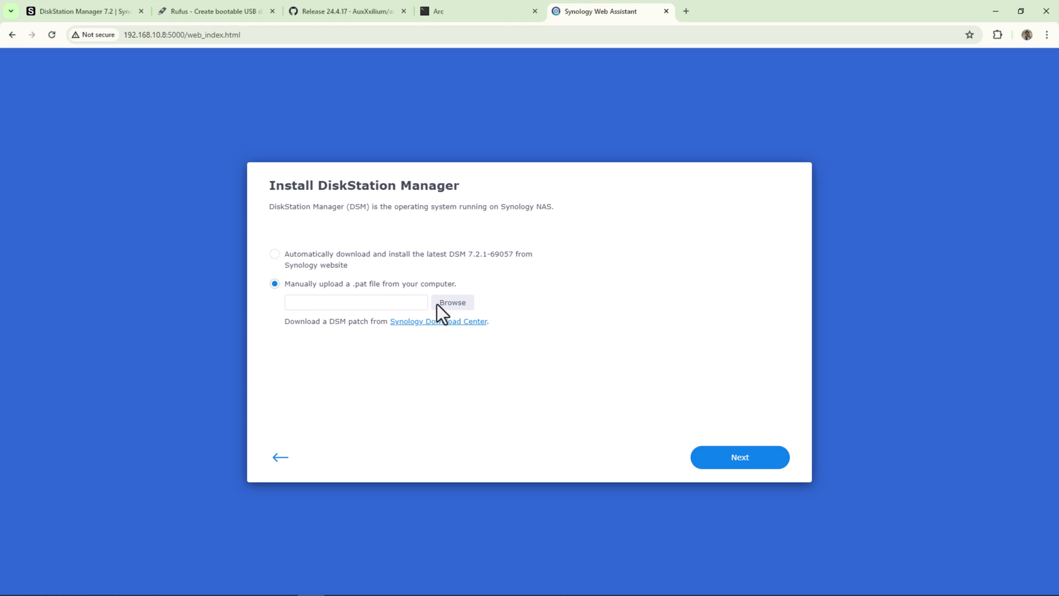
left_click(372, 258)
left_click(729, 457)
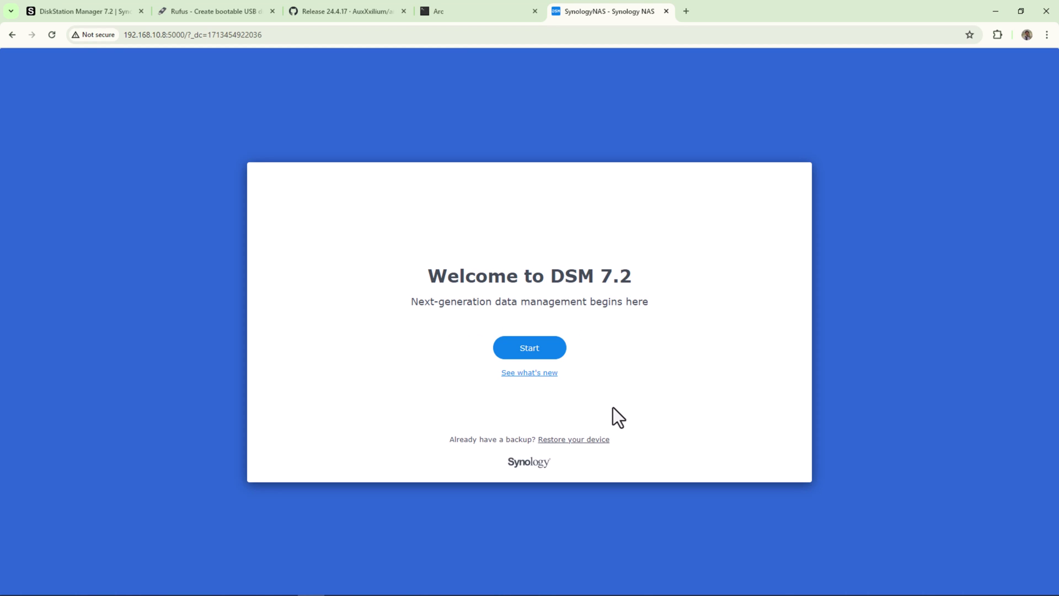
Step: Name the NAS TestNas, create the admin account and password, and allow Web Assistant discovery
left_click(542, 352)
left_click(454, 241)
type("Test N")
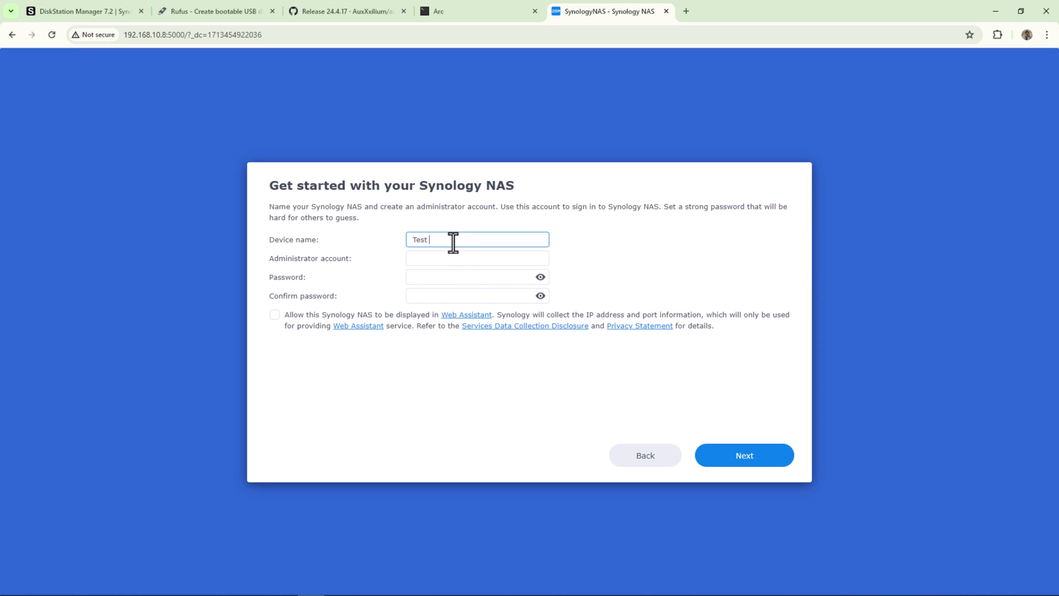
type("as")
key("Tab")
type("..")
key("Tab")
type("aaaaaaaaaaaaa")
key("Tab")
type("aaaaaaaaaaaa")
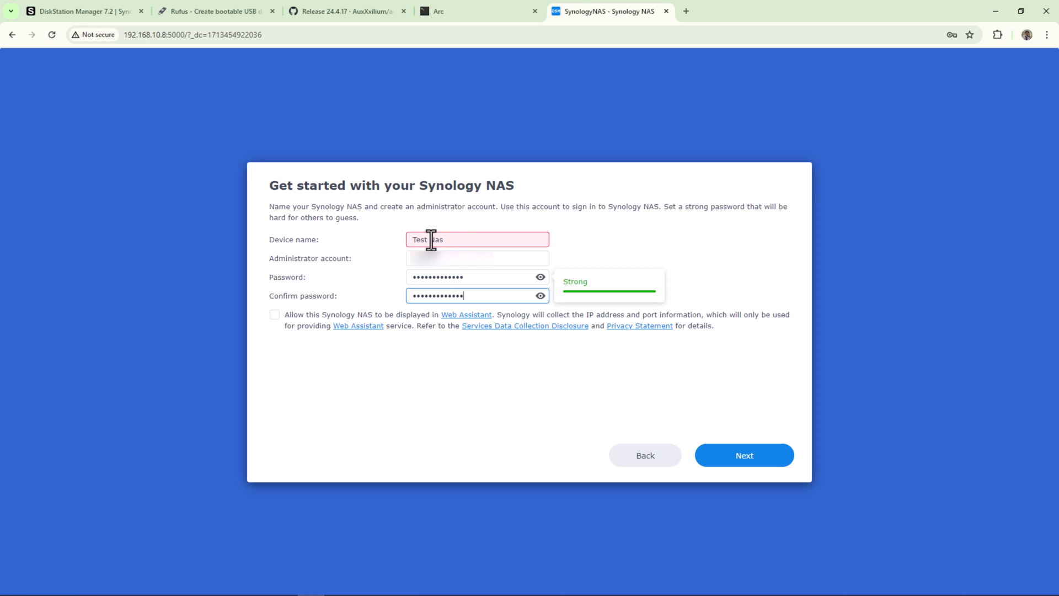
left_click(428, 239)
key("BackSpace")
left_click(276, 318)
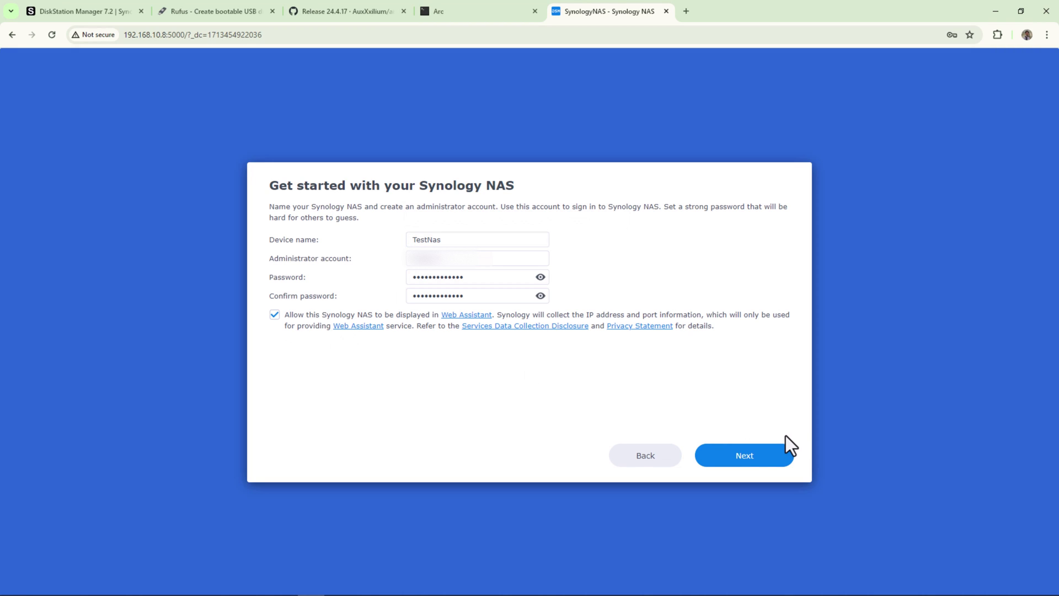
left_click(760, 453)
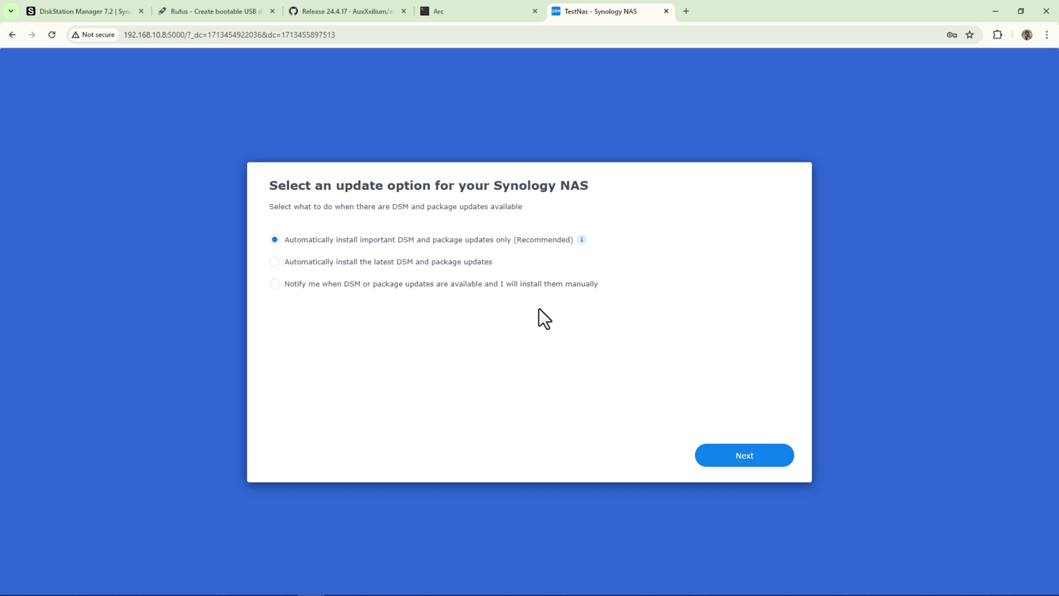
Step: Choose notify-only for DSM and package updates, skip the Synology account, and decline analytics
left_click(507, 285)
left_click(738, 456)
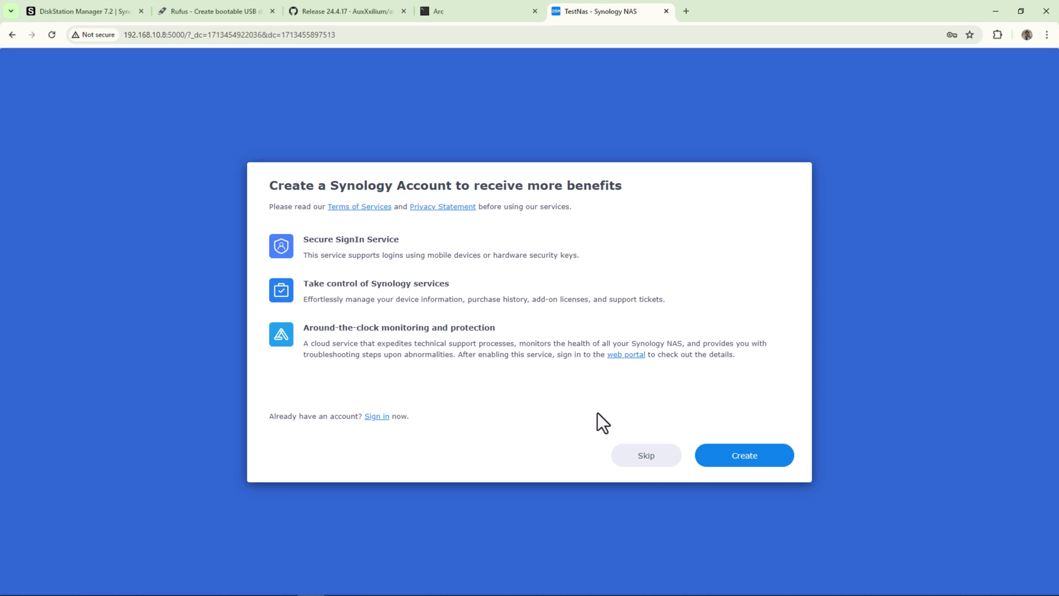
left_click(647, 458)
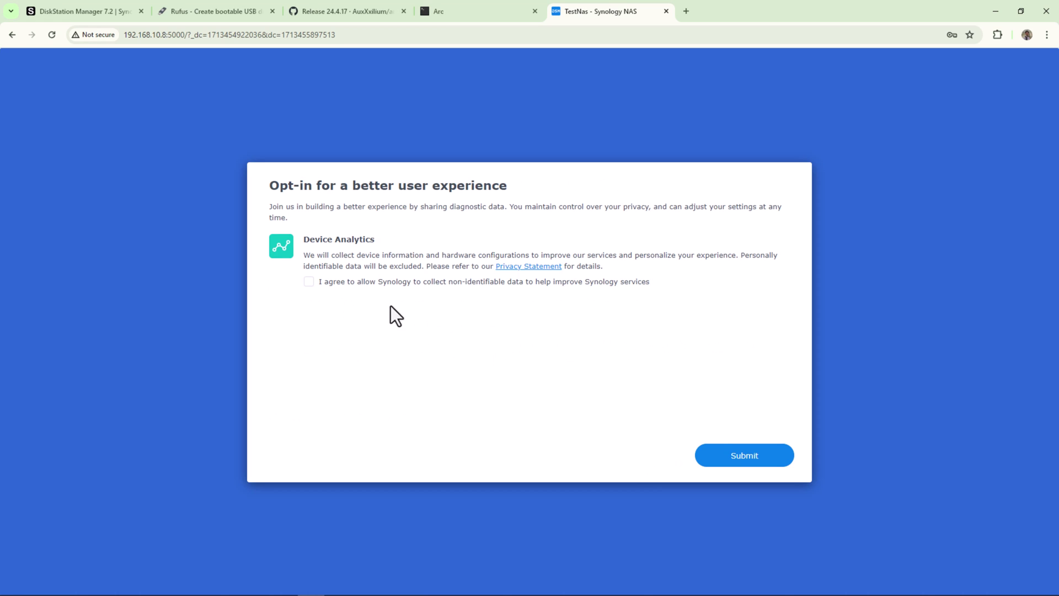
left_click(736, 457)
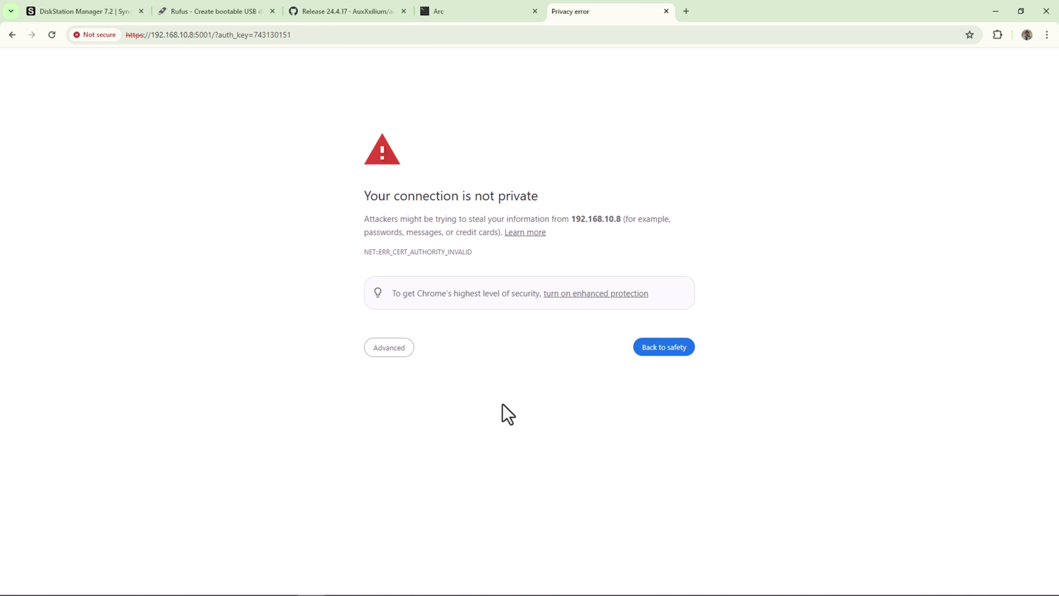
Step: Bypass the certificate warning, then decline Drive Server/Office, two-factor authentication and adaptive MFA
left_click(389, 348)
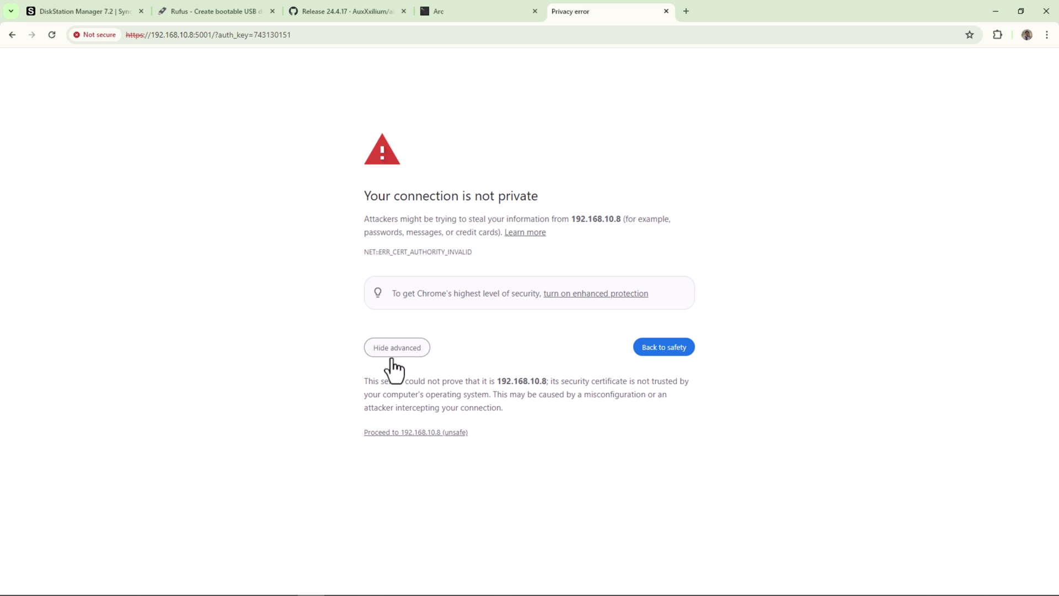
left_click(437, 433)
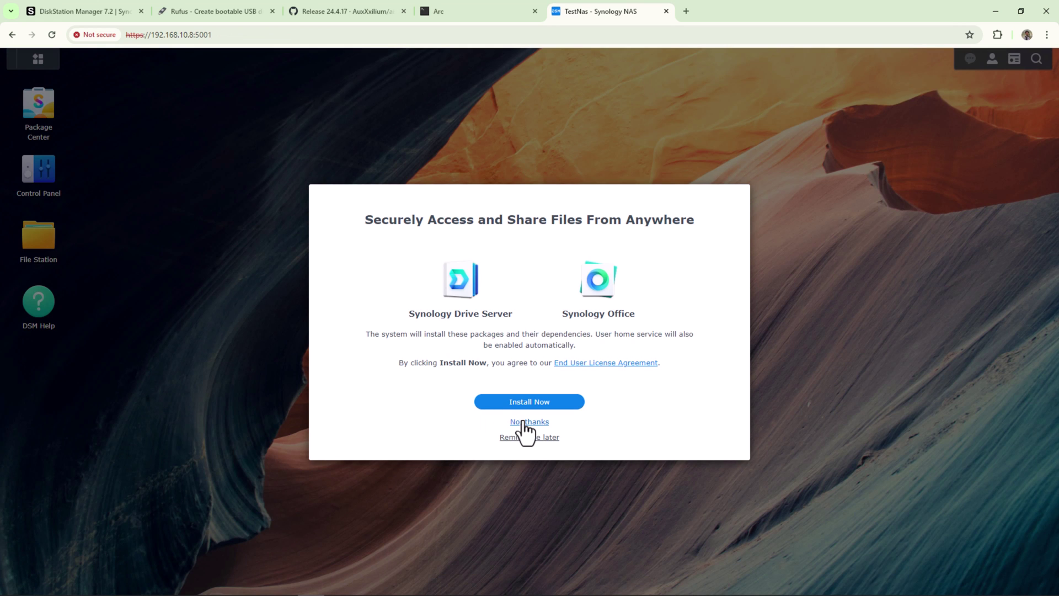
left_click(523, 424)
left_click(530, 423)
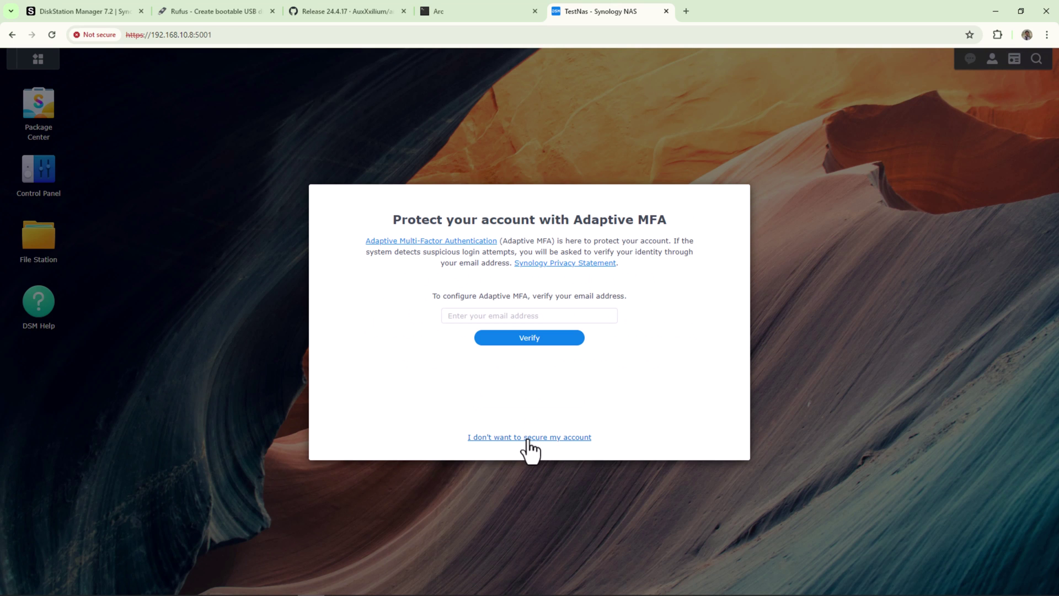
left_click(530, 437)
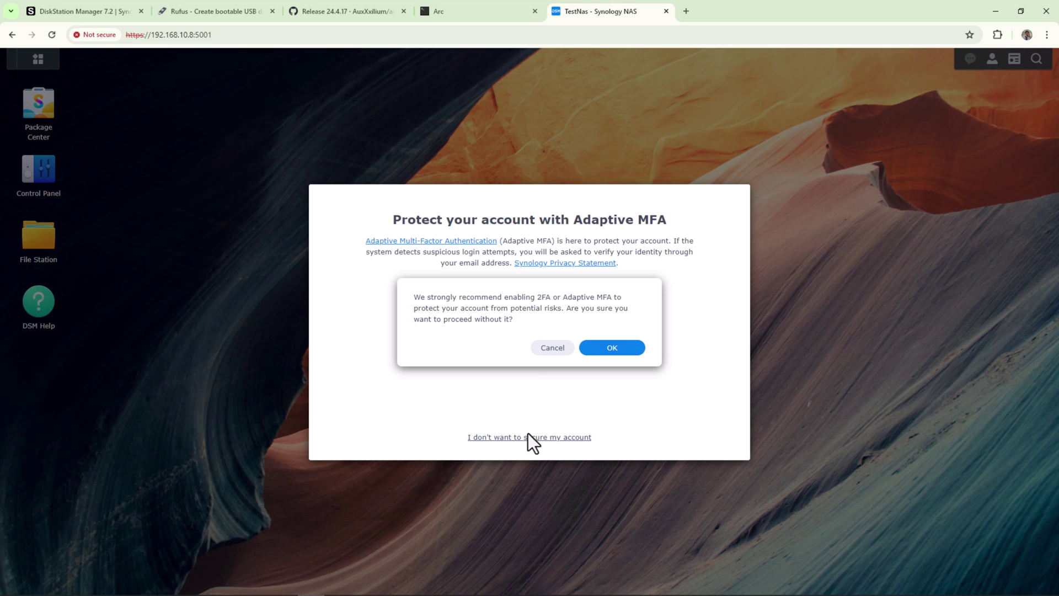
Step: Open Storage Manager and check the health of HDD/SSD, Storage Pool 1 and Volume 1
left_click(612, 348)
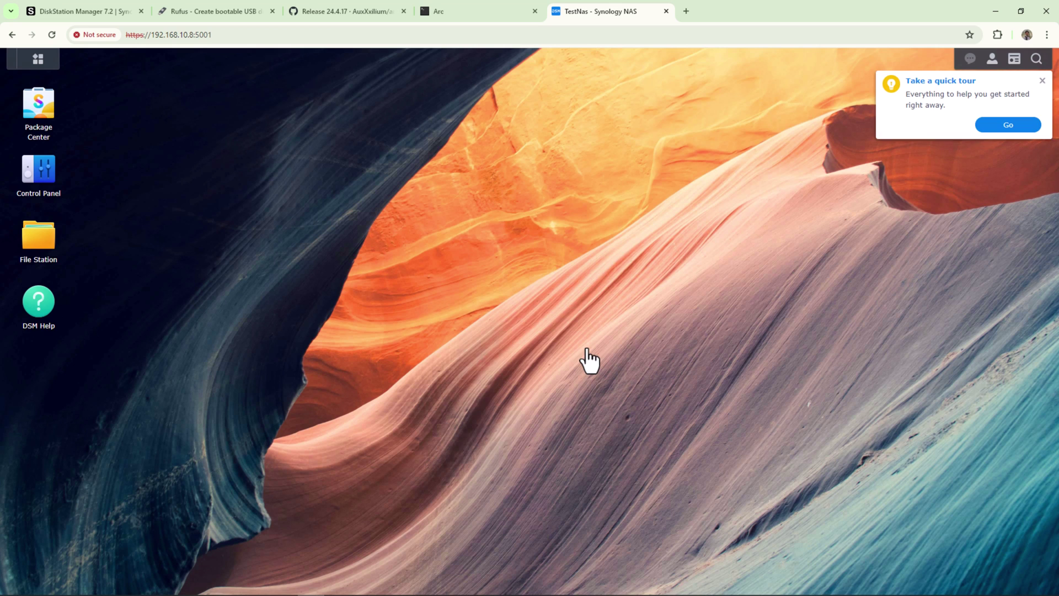
left_click(38, 58)
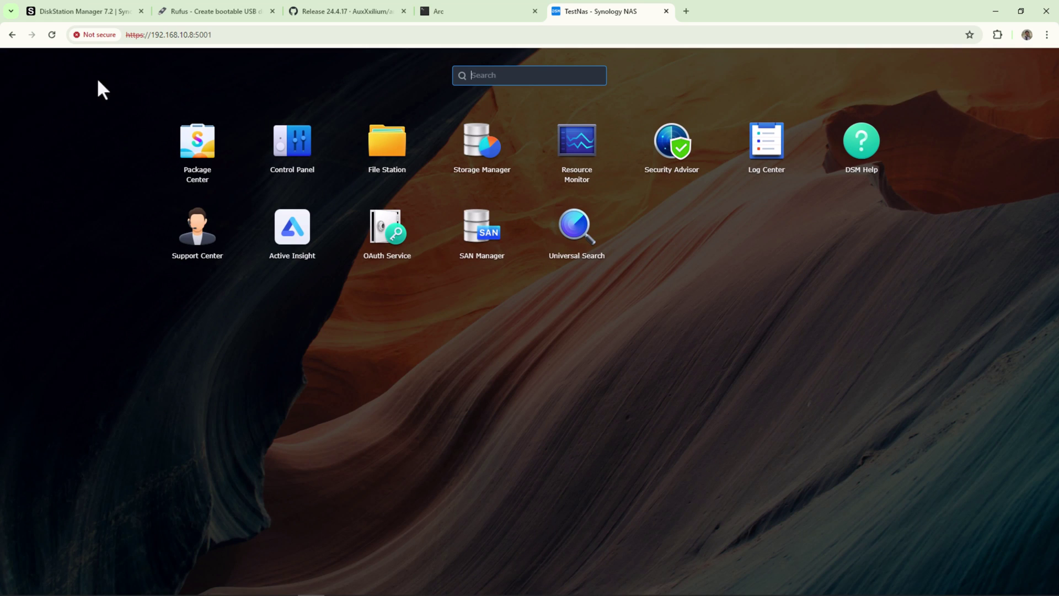
left_click(483, 149)
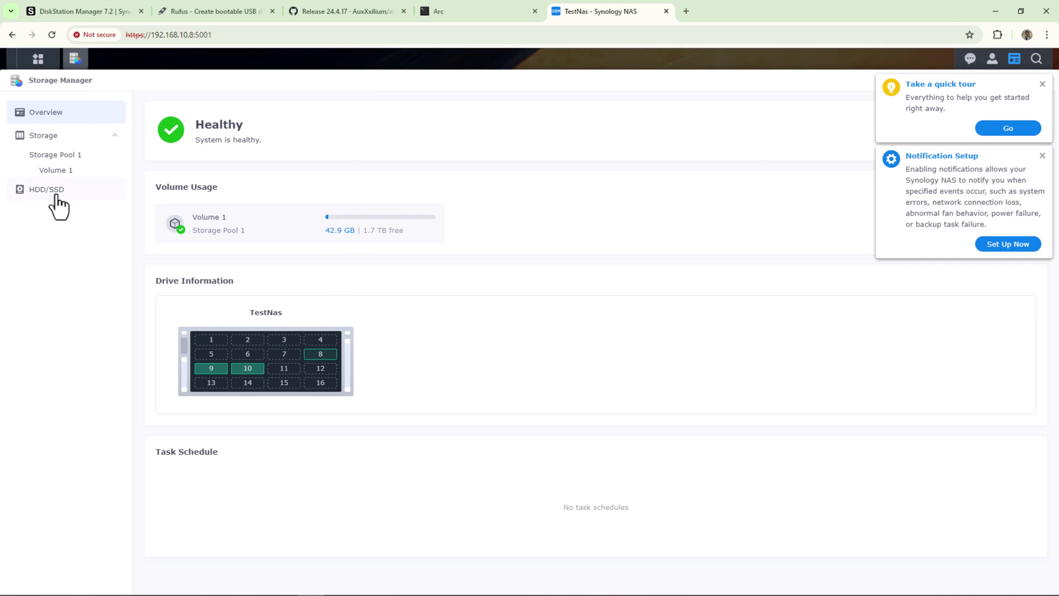
left_click(47, 190)
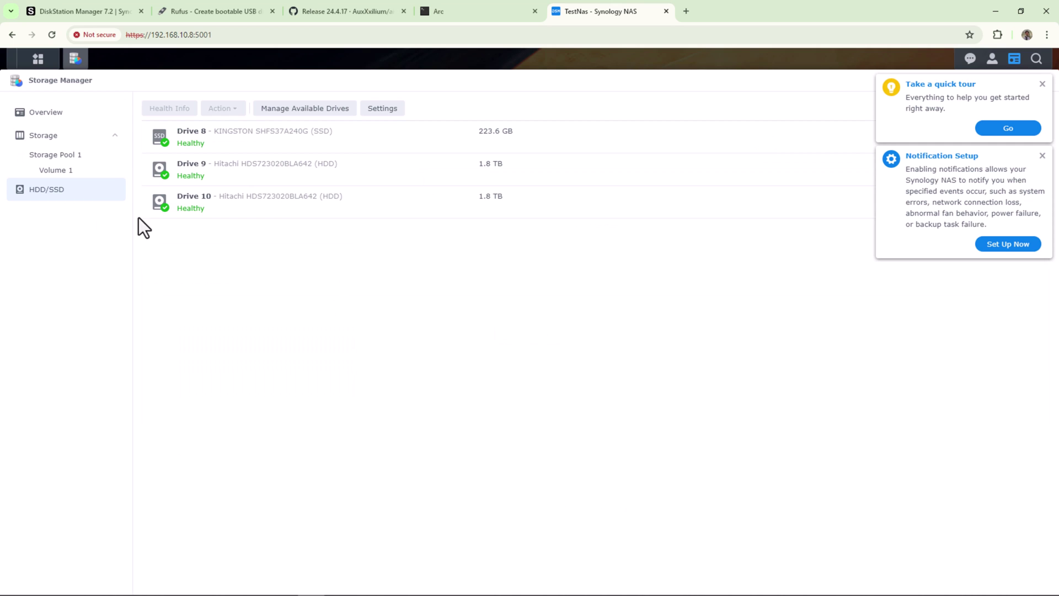
left_click(52, 155)
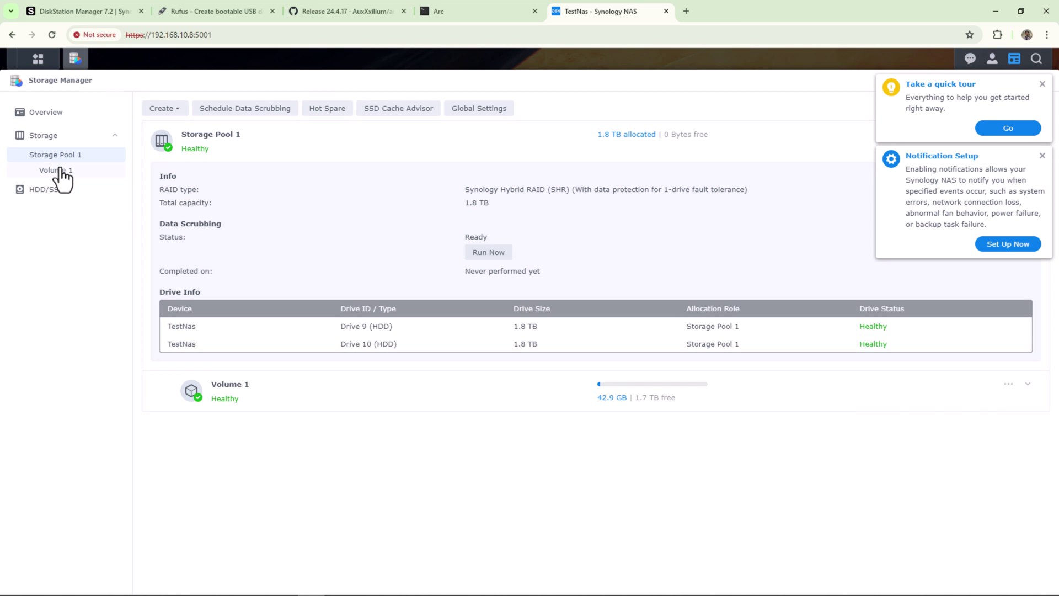
left_click(60, 171)
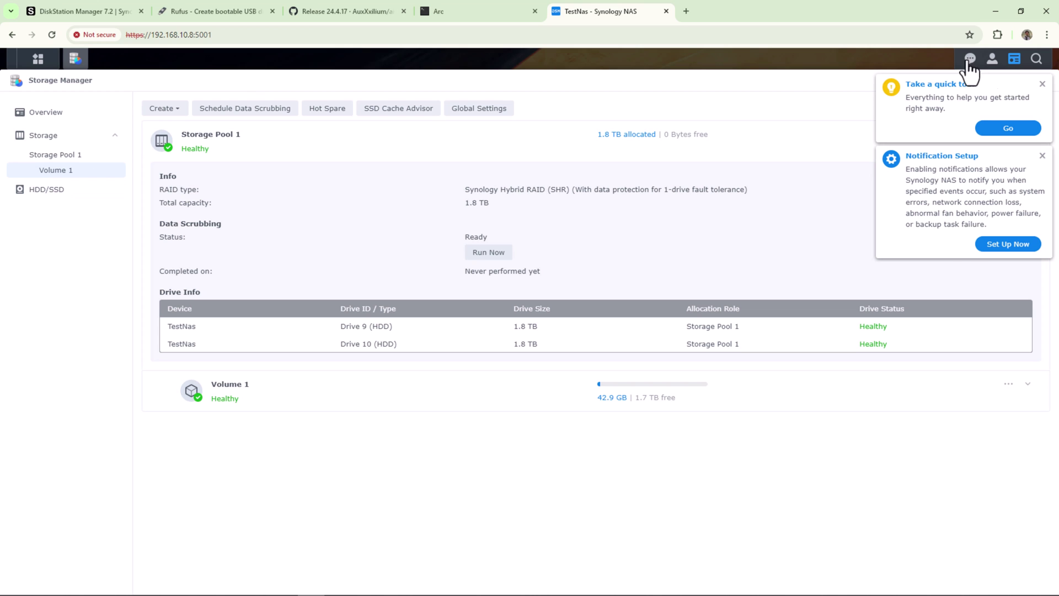